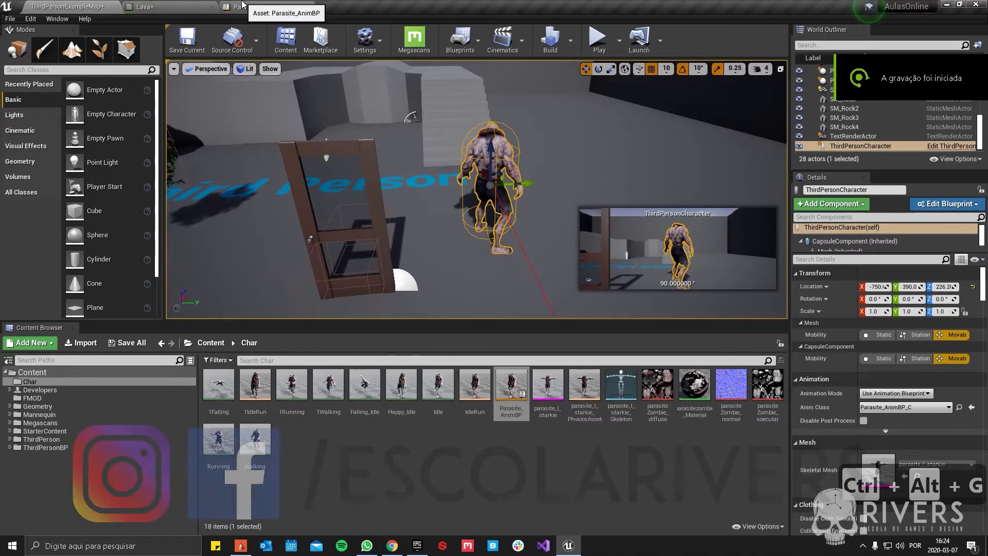
- Open the Parasite_AnimBP AnimGraph and move both state machines, the Blend node and the NA variable farther from Output Pose
click(243, 6)
right_drag(512, 258, 530, 166)
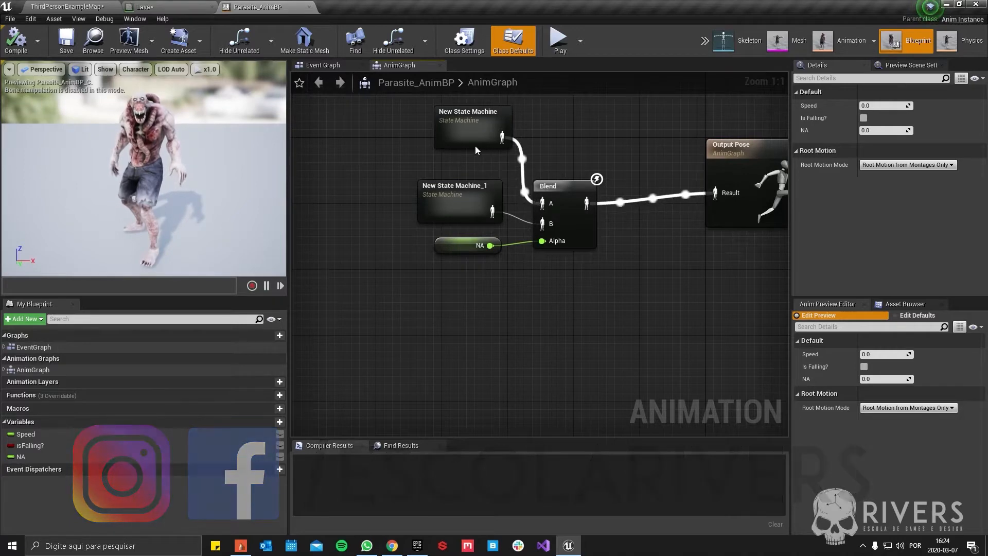
click(466, 246)
drag(594, 331, 415, 125)
drag(561, 189, 462, 172)
click(561, 220)
mouse_move(561, 219)
right_down()
mouse_move(552, 233)
mouse_move(547, 224)
right_up()
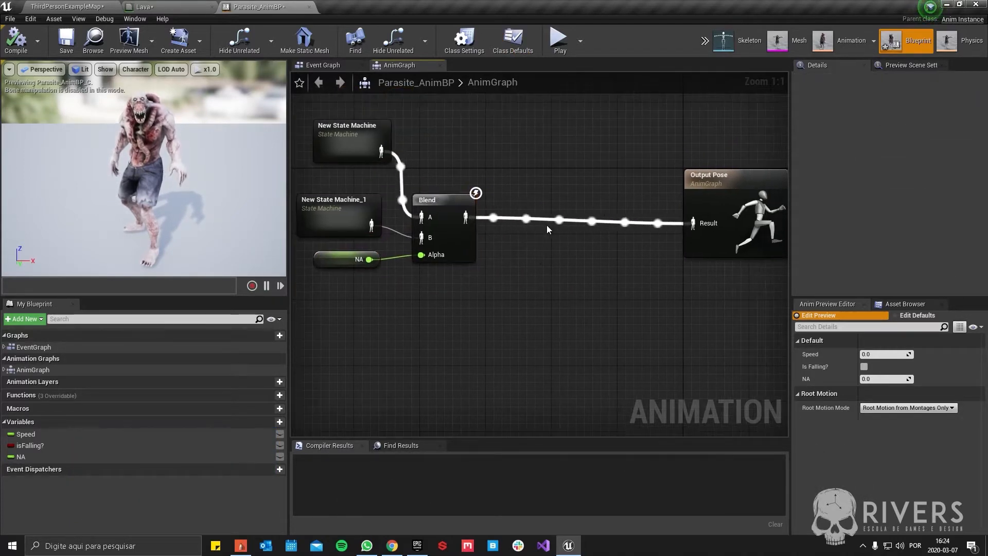
- Add a Layered blend per bone node and place it below the link between Blend and Output Pose
right_click(547, 224)
text(blend)
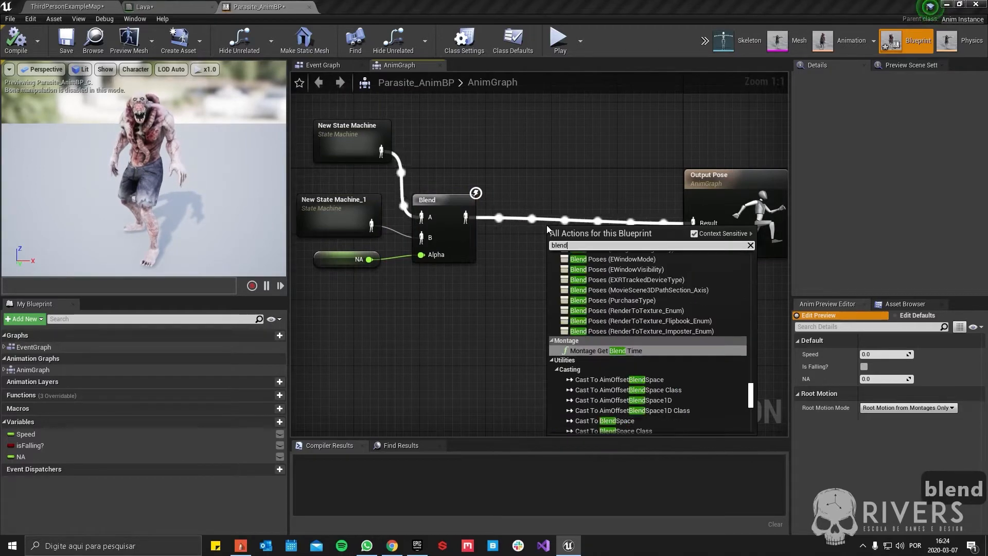
scroll(643, 390, up, 15)
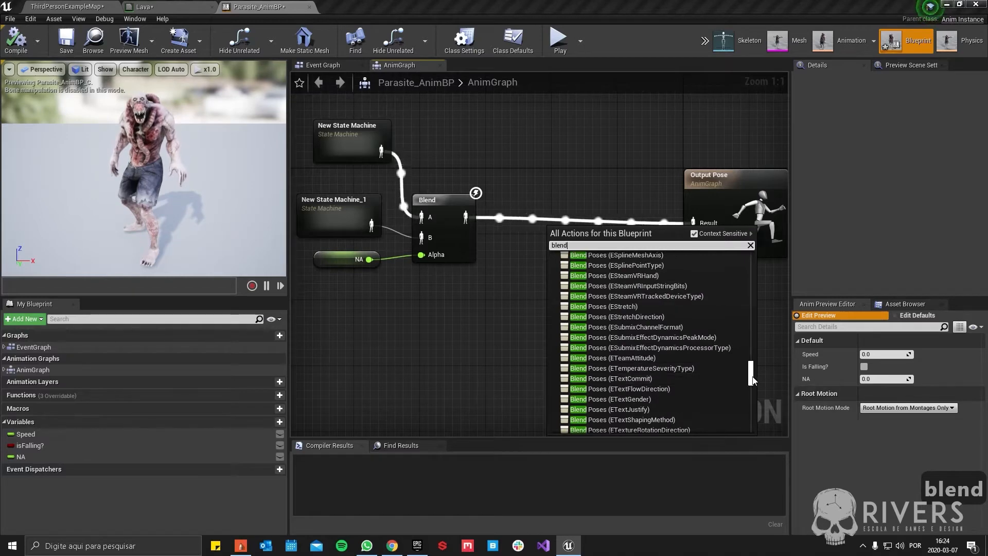
drag(751, 373, 740, 265)
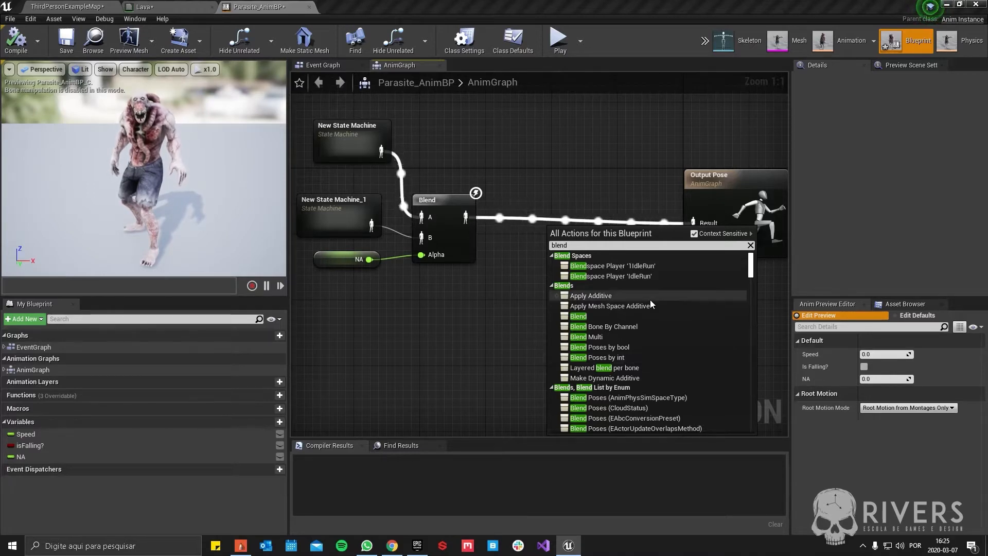
click(631, 369)
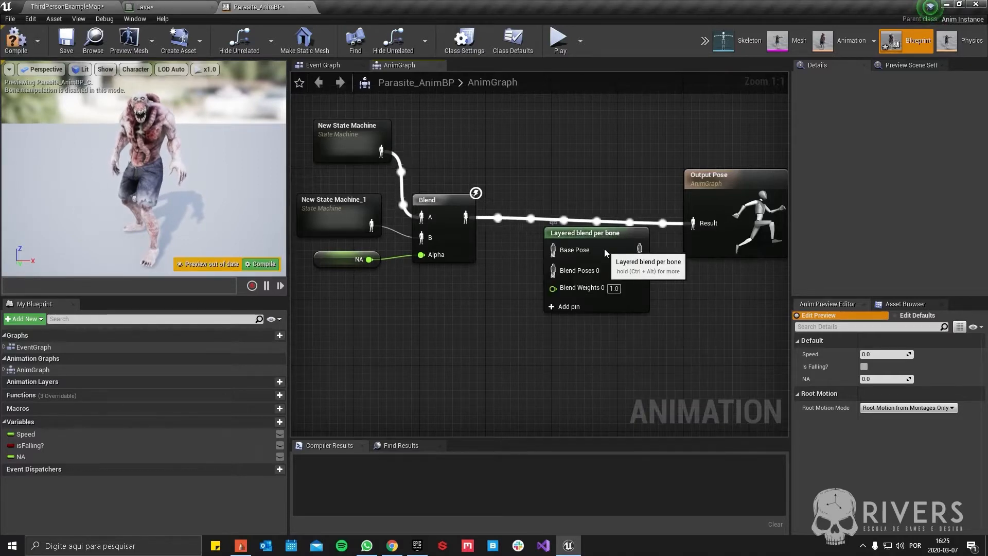
drag(585, 254, 580, 304)
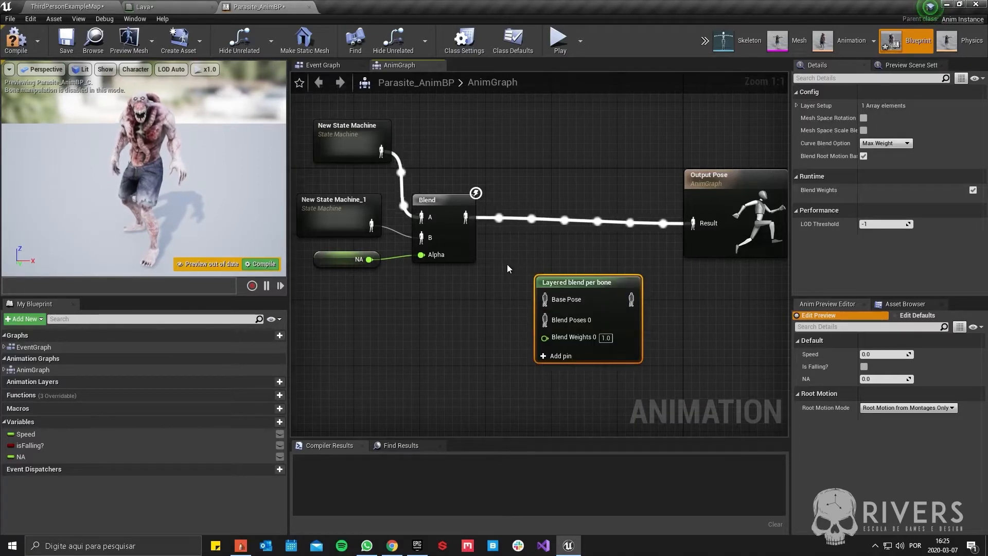
- Wire the Blend output into the layered blend's Base Pose and its output into Output Pose's Result, and compile
right_drag(508, 264, 449, 218)
drag(420, 210, 499, 292)
drag(586, 291, 634, 221)
right_drag(409, 327, 511, 304)
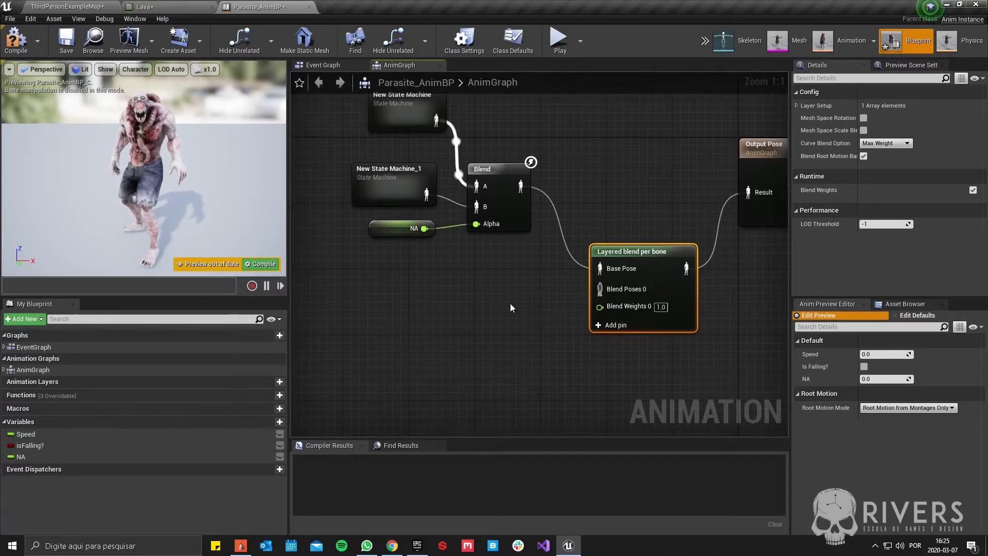
click(15, 38)
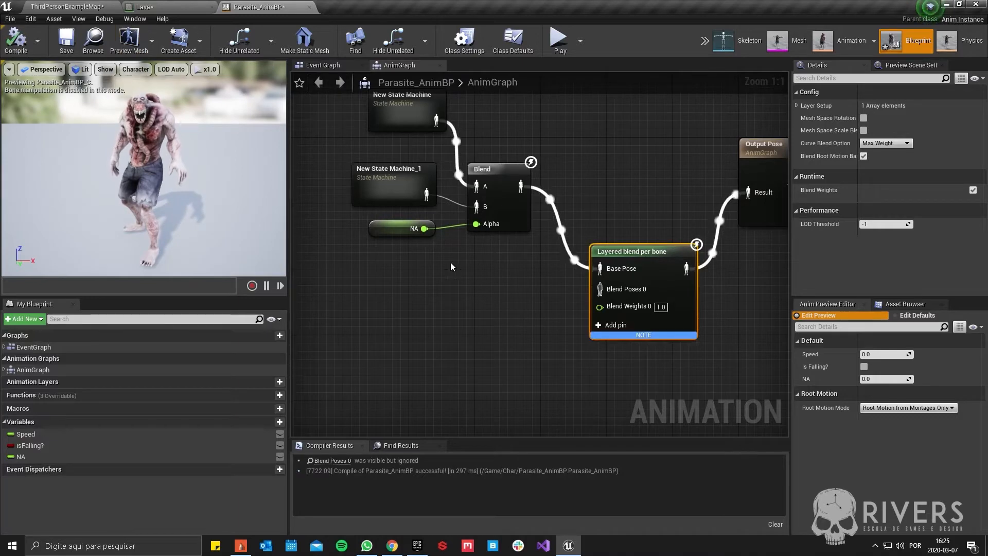
- Add the Falling_Idle animation to the graph, connect it to Blend Poses 0 of the layered blend, and compile
click(889, 305)
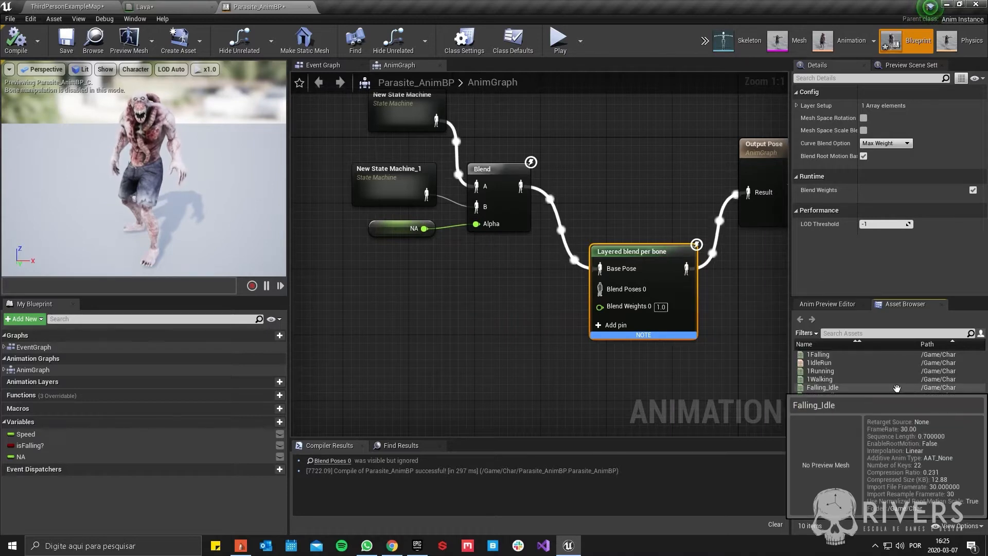
drag(896, 388, 442, 329)
drag(507, 362, 601, 289)
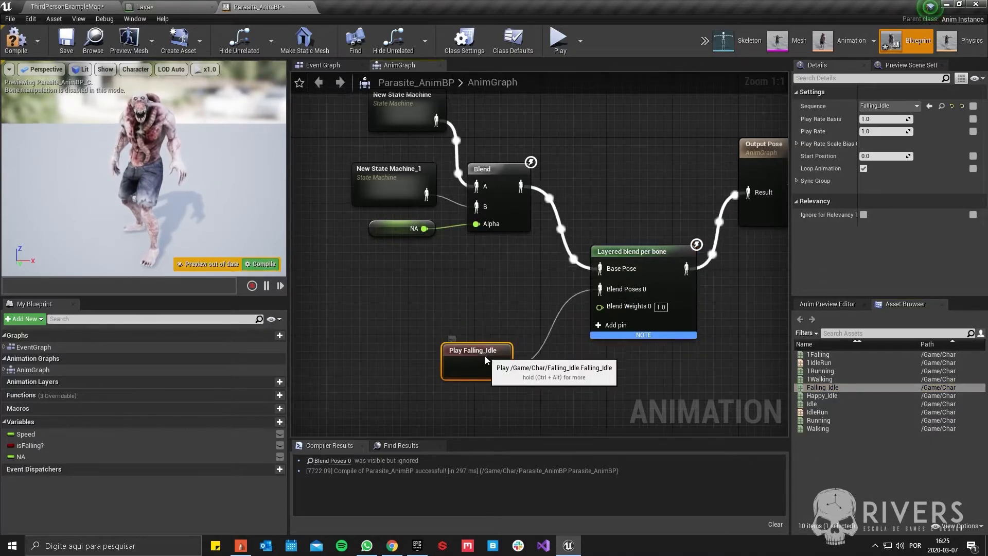
click(21, 46)
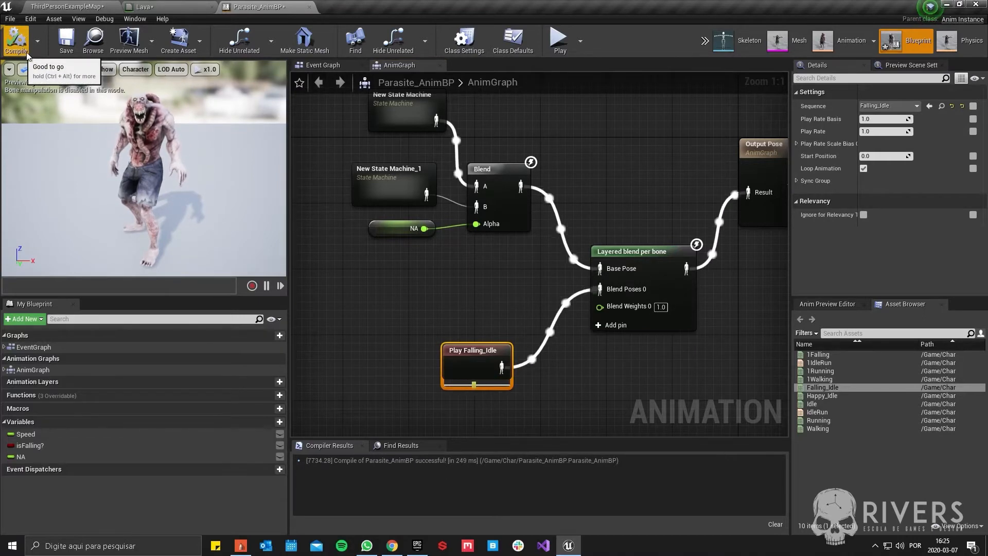
- Add one branch filter to layer 0 in the Layered blend per bone node's Layer Setup and expand it
click(637, 279)
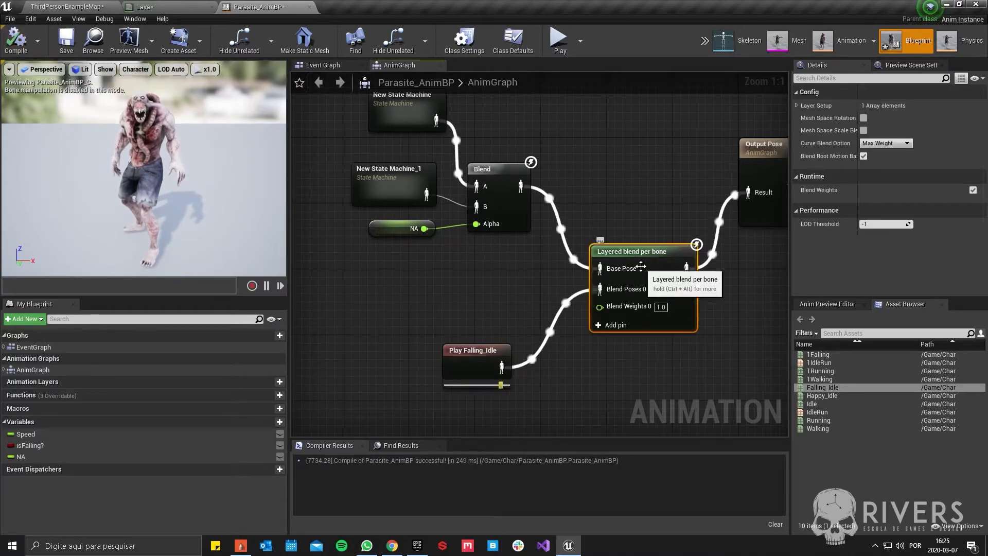
click(797, 106)
click(802, 118)
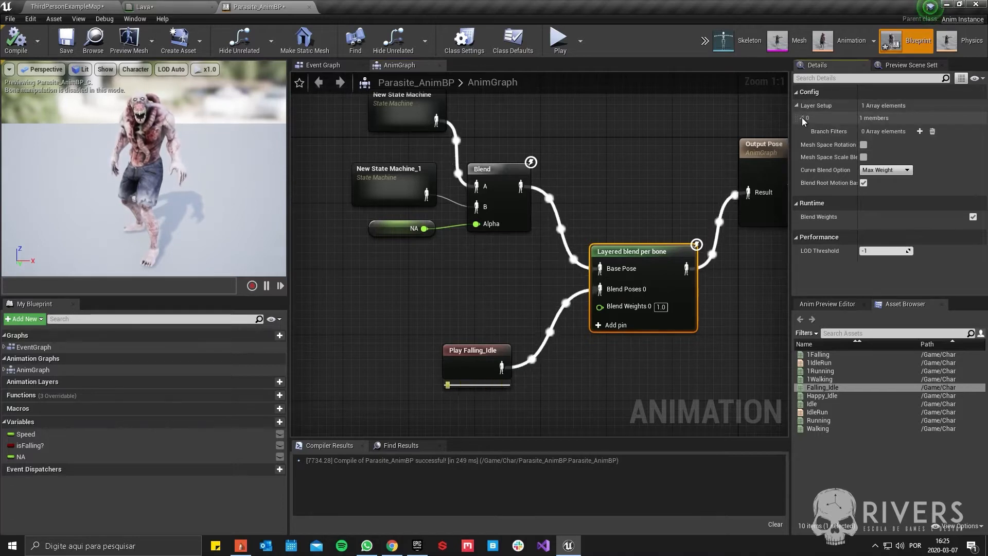
click(920, 131)
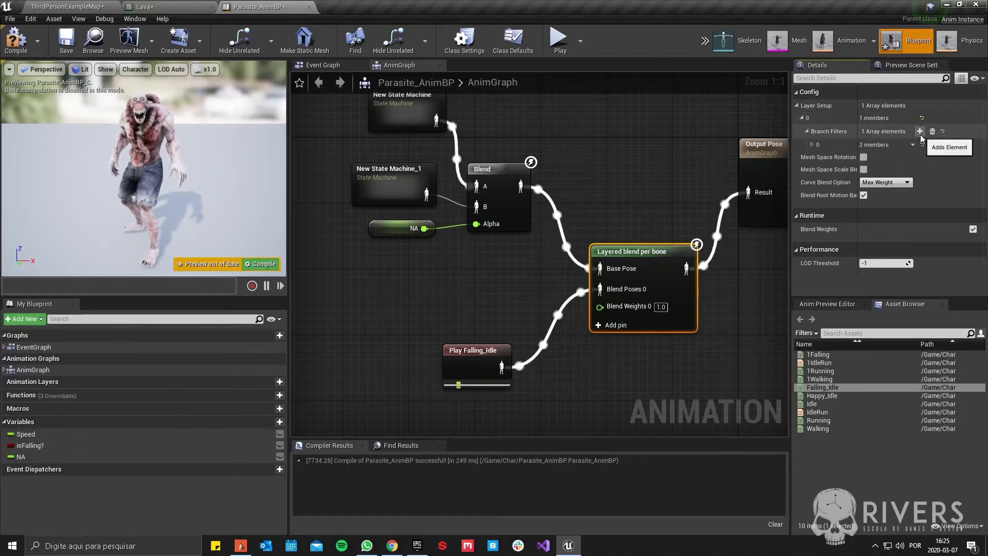
click(812, 145)
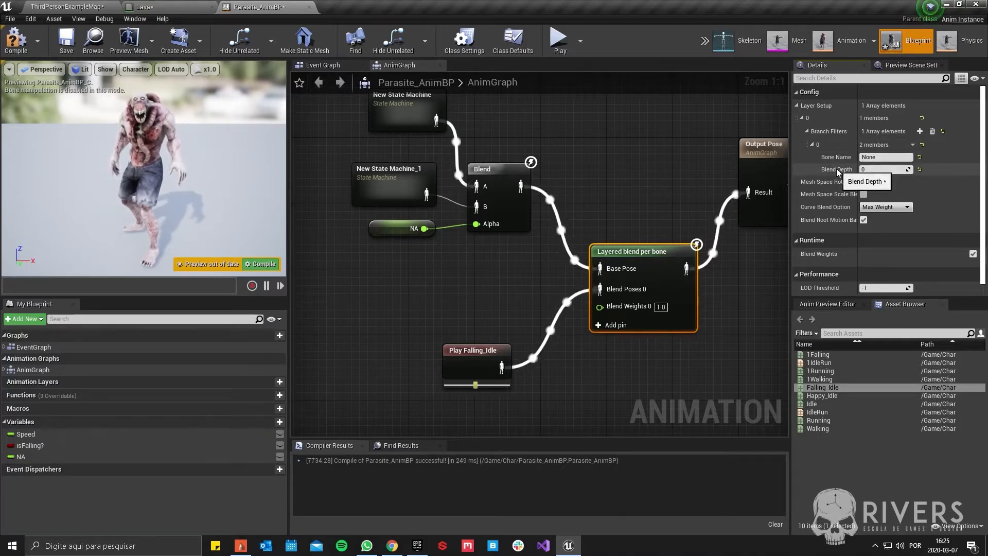
- Set the branch filter's Bone Name to Spine1 and compile the animation blueprint
click(897, 162)
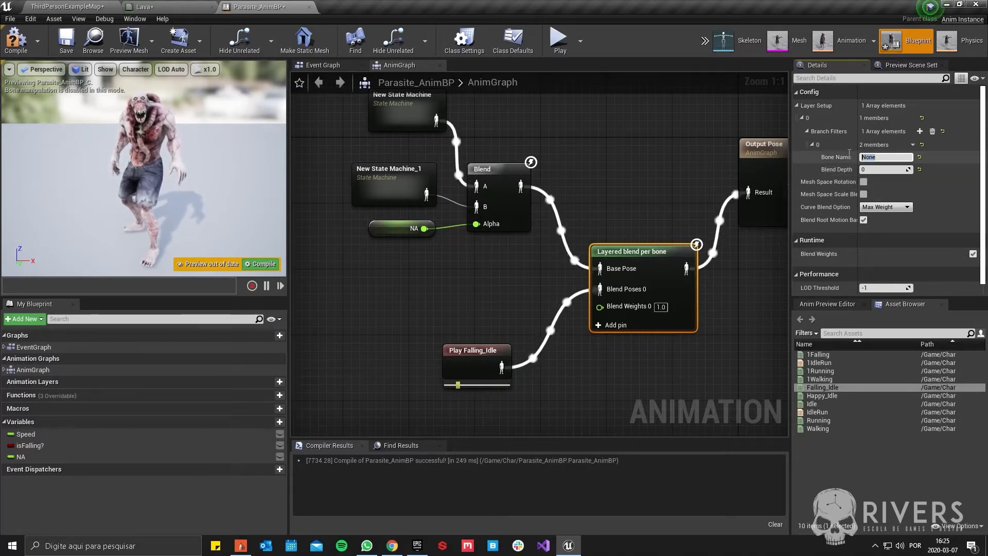
text(Sp)
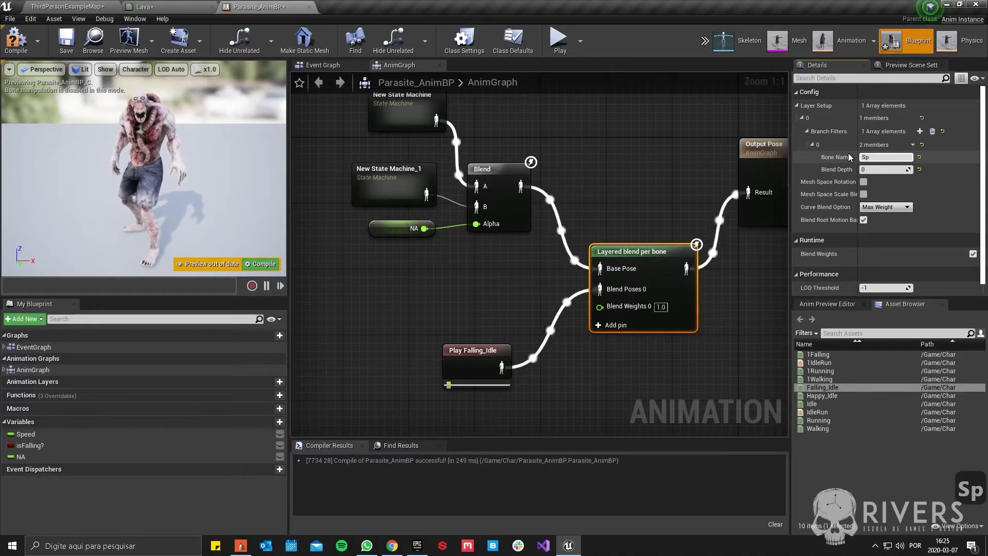
text(ine1)
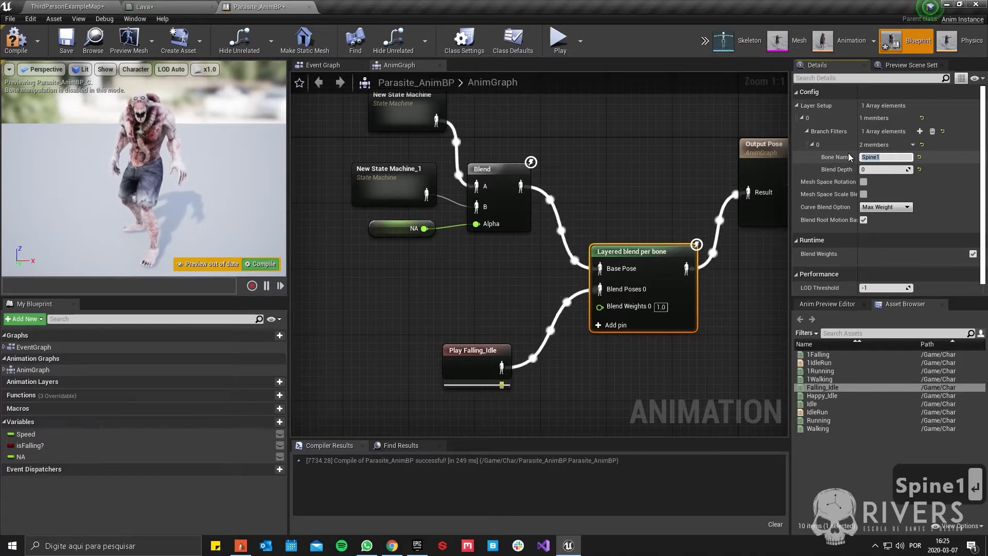
key(Return)
click(16, 41)
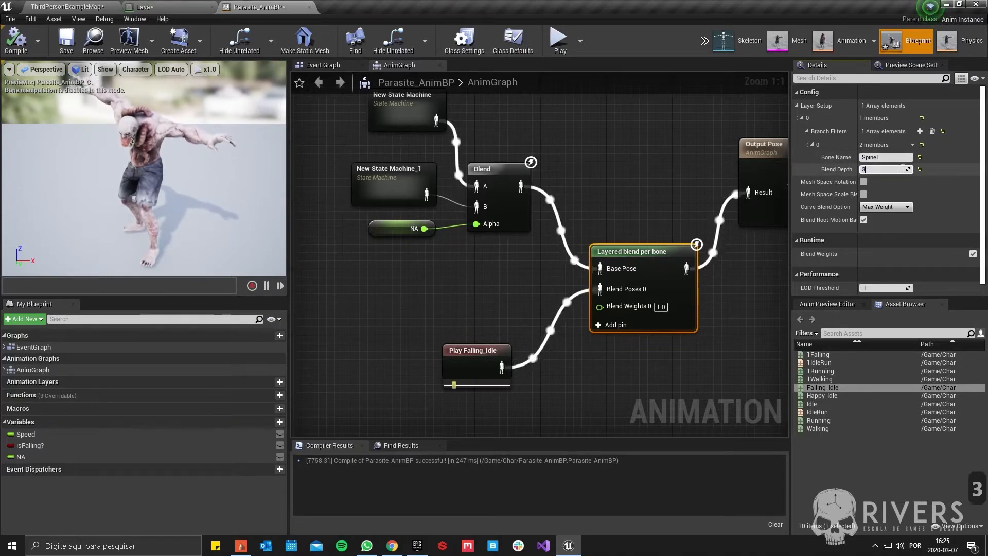
- Try a Blend Depth of 3 on the branch filter and compile, restore the default depth and recompile
key(Return)
click(16, 39)
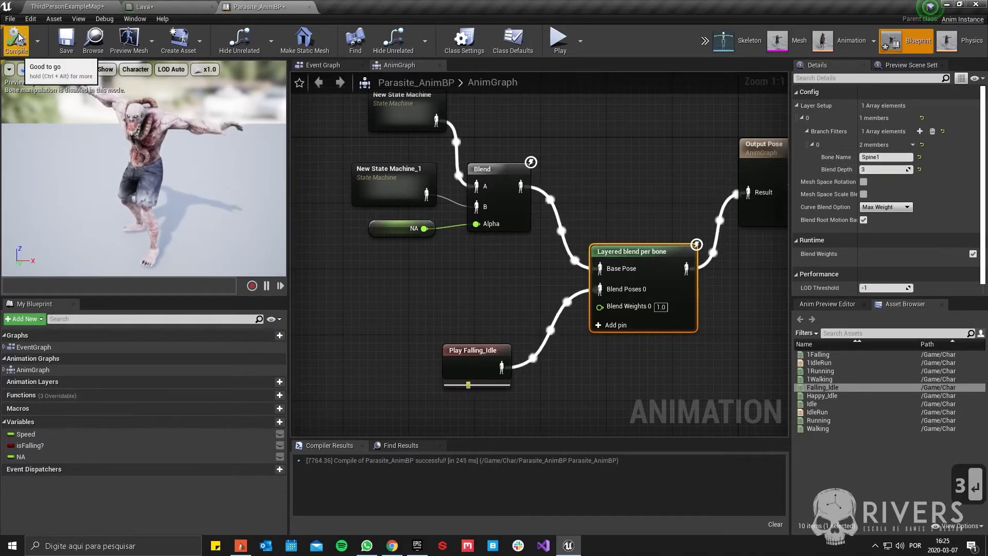
click(920, 171)
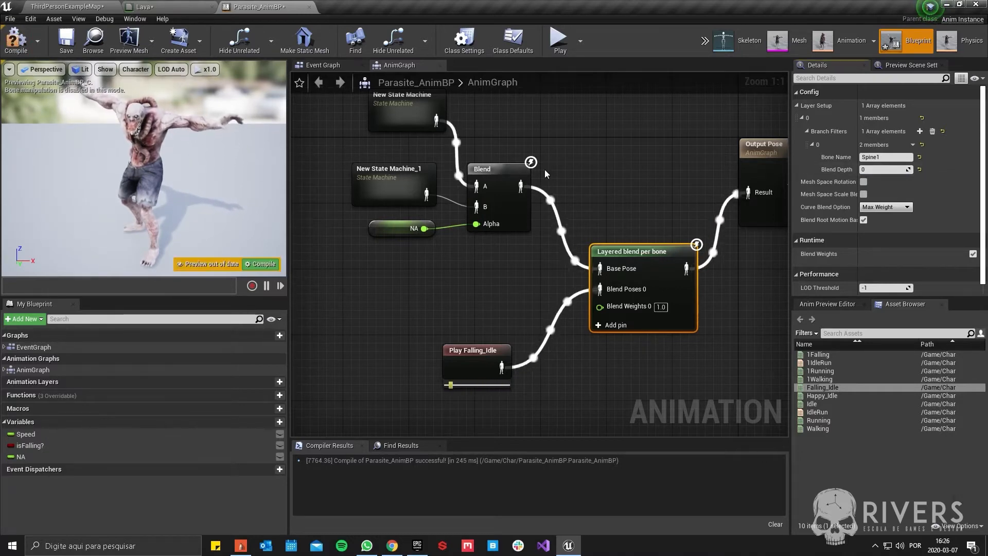
click(270, 262)
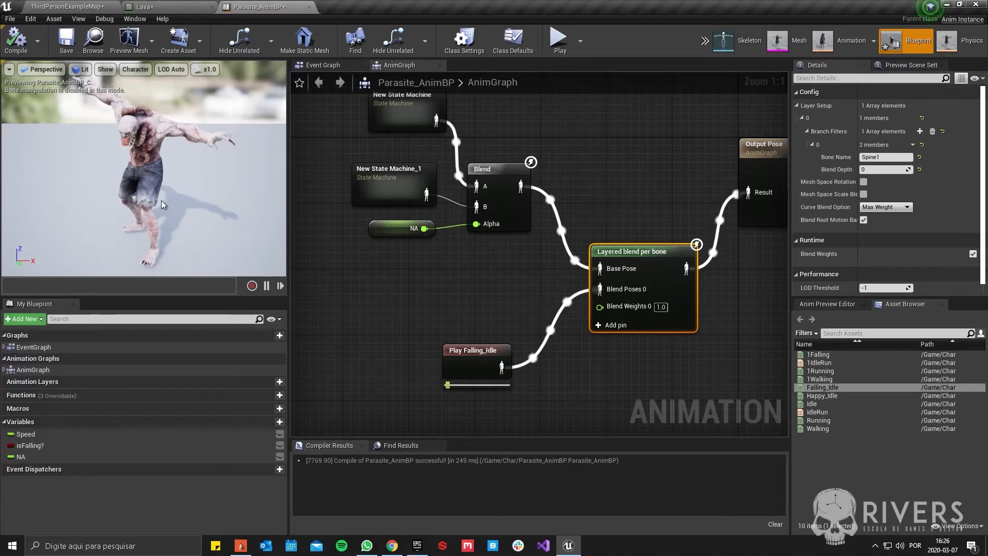
- Examine the previewed character's blended upper-body pose up close and from several angles, along with the node connections
mouse_move(161, 205)
right_down()
mouse_move(222, 175)
mouse_move(158, 199)
right_up()
key(a)
key(w)
right_drag(671, 379, 549, 358)
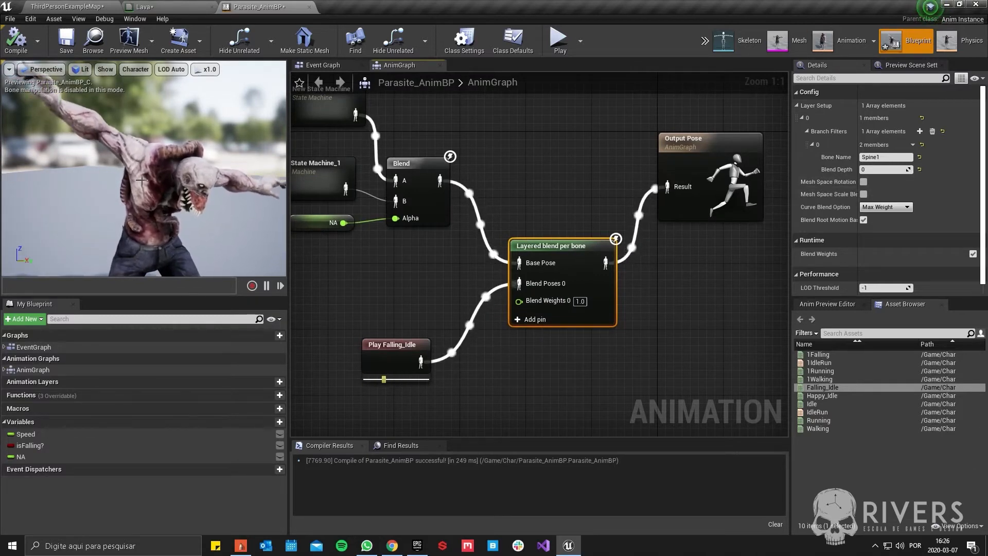
key(a)
right_drag(240, 171, 278, 171)
key(w)
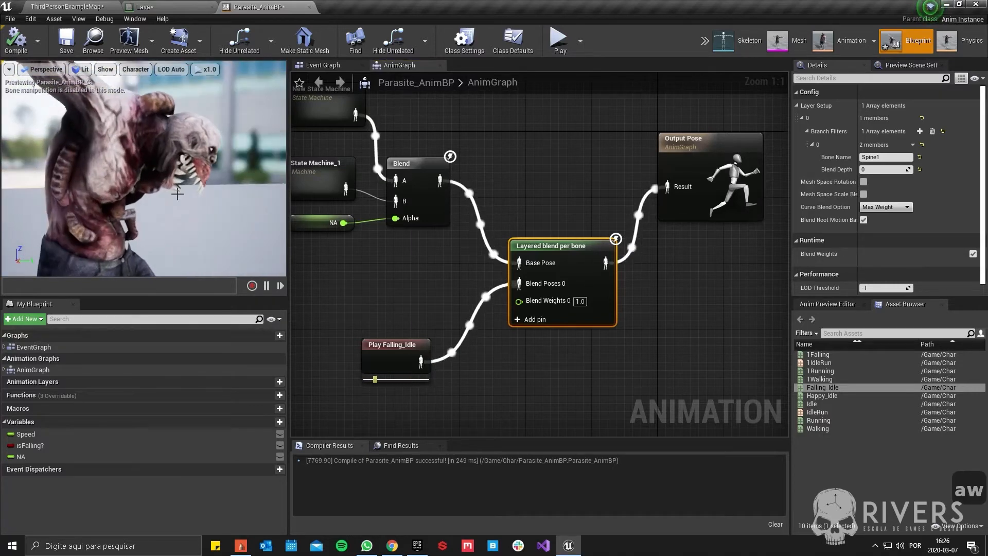
key(d)
key(s)
key(e)
right_drag(161, 145, 161, 145)
key(w)
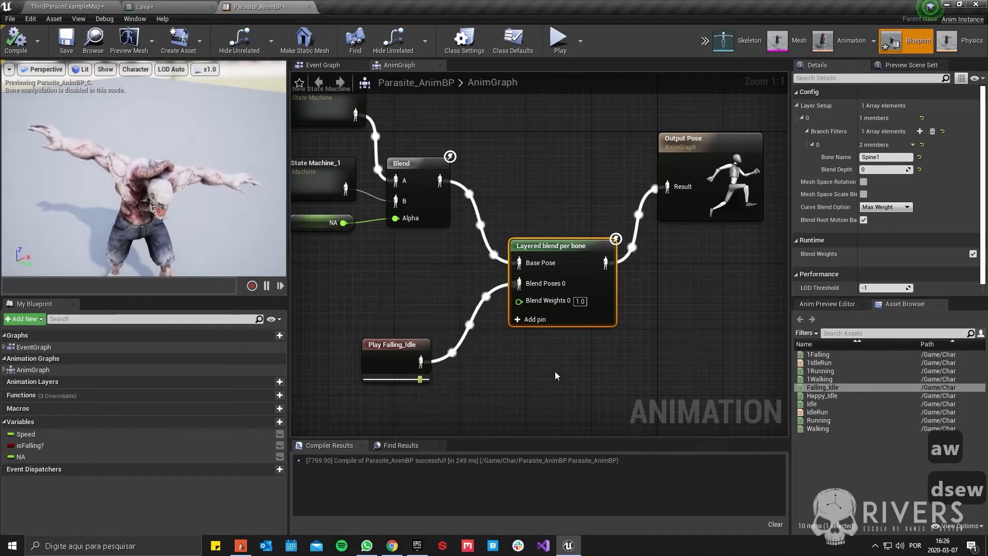
right_drag(424, 242, 574, 164)
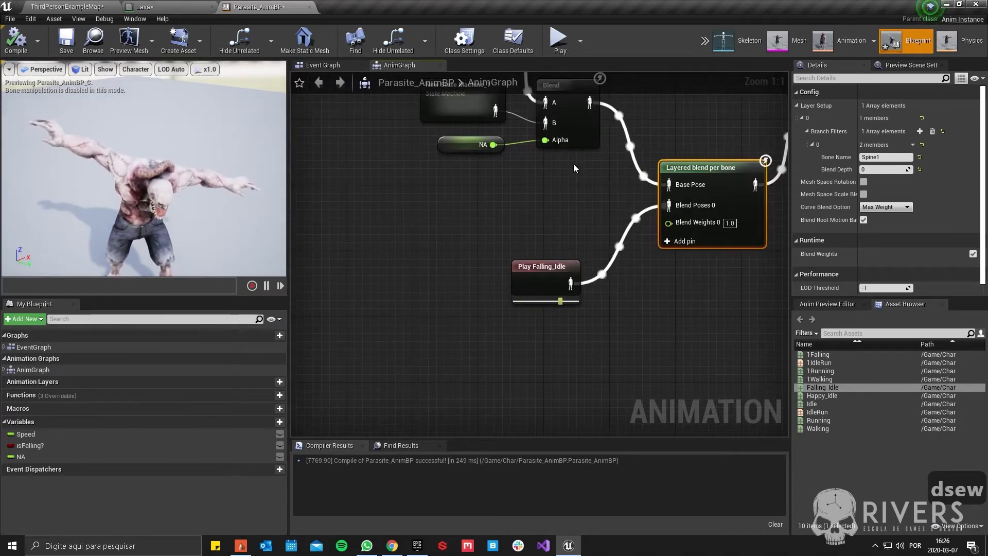
right_drag(631, 267, 536, 288)
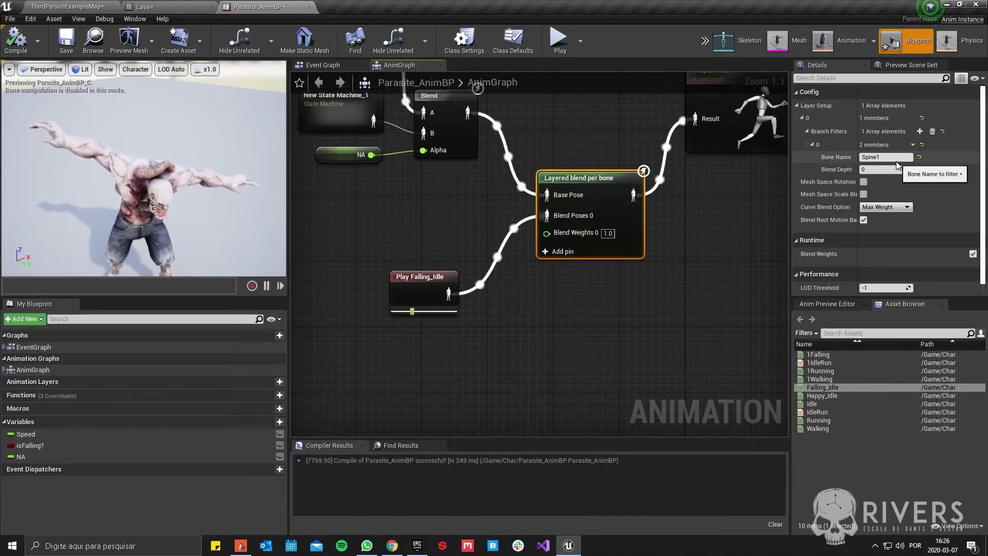
- Open the character's skeleton asset and copy the name of the RightShoulder bone
click(862, 42)
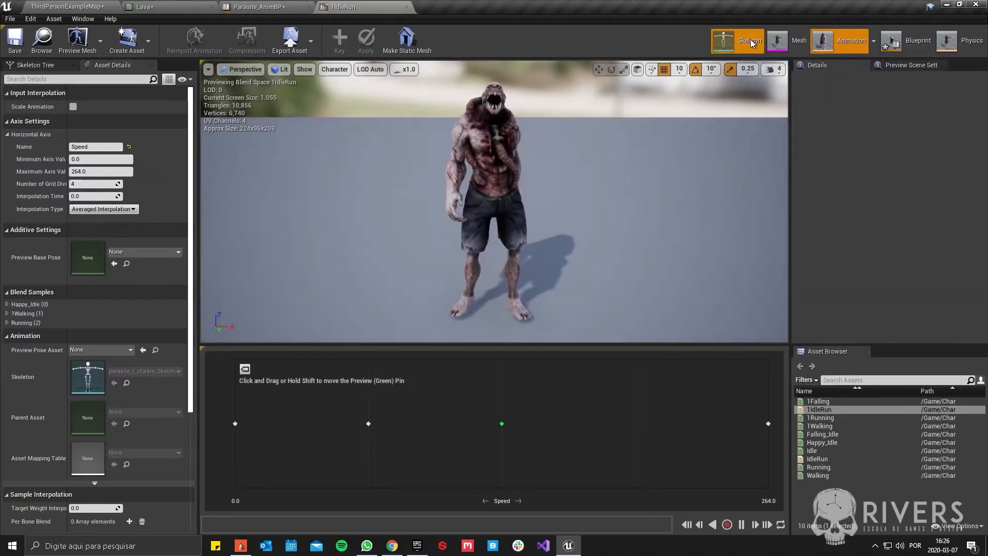
click(751, 41)
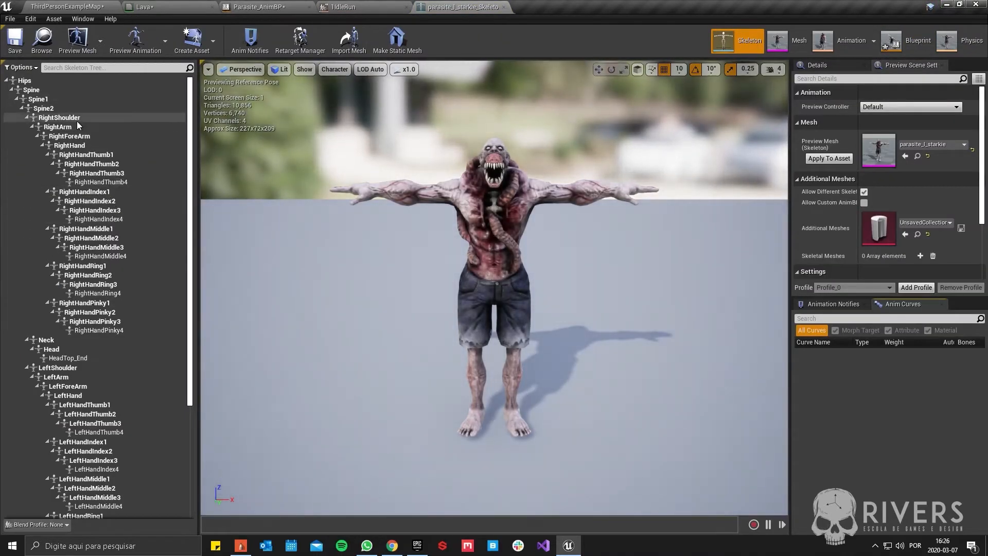
click(69, 118)
right_click(66, 118)
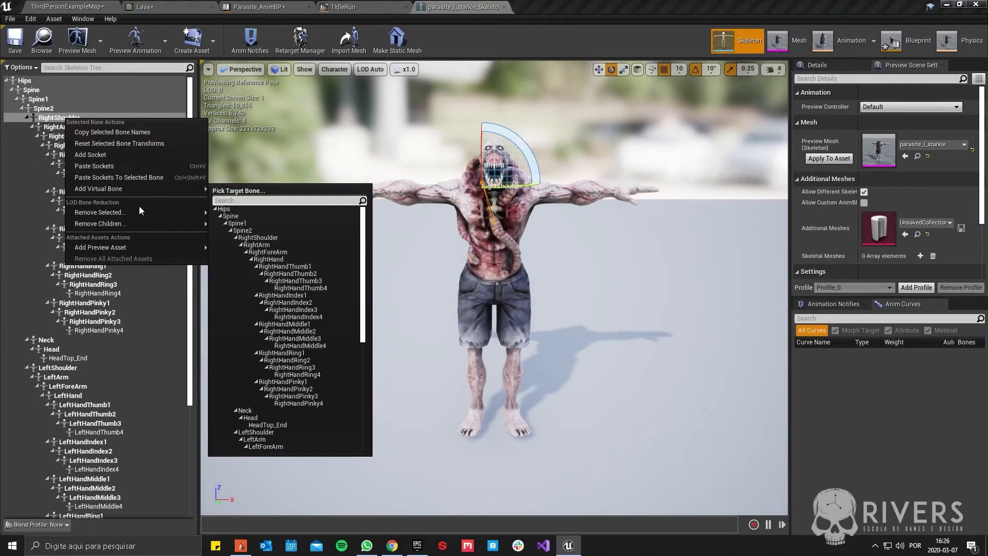
click(140, 134)
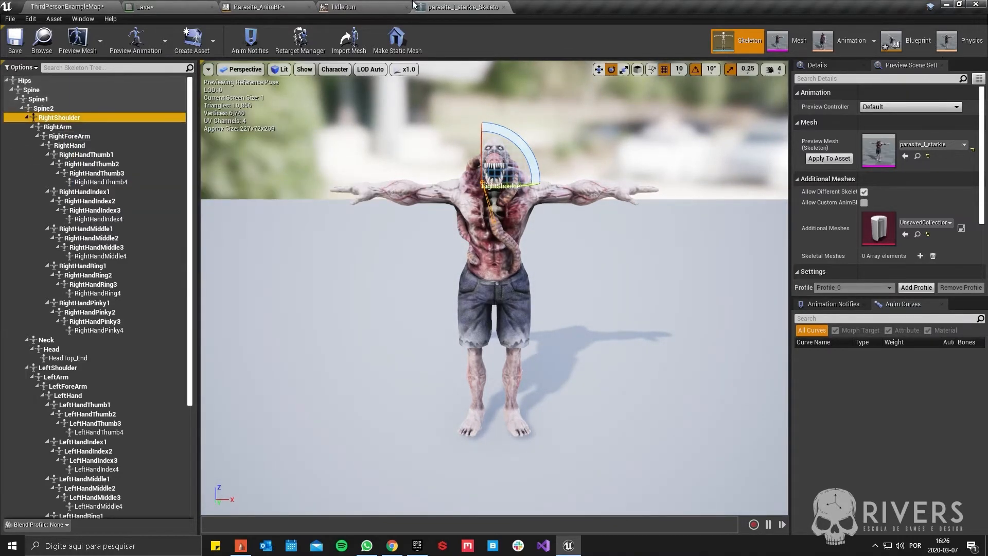
- Back in Parasite_AnimBP, replace the branch filter's Bone Name with the copied RightShoulder and compile
click(340, 7)
click(257, 7)
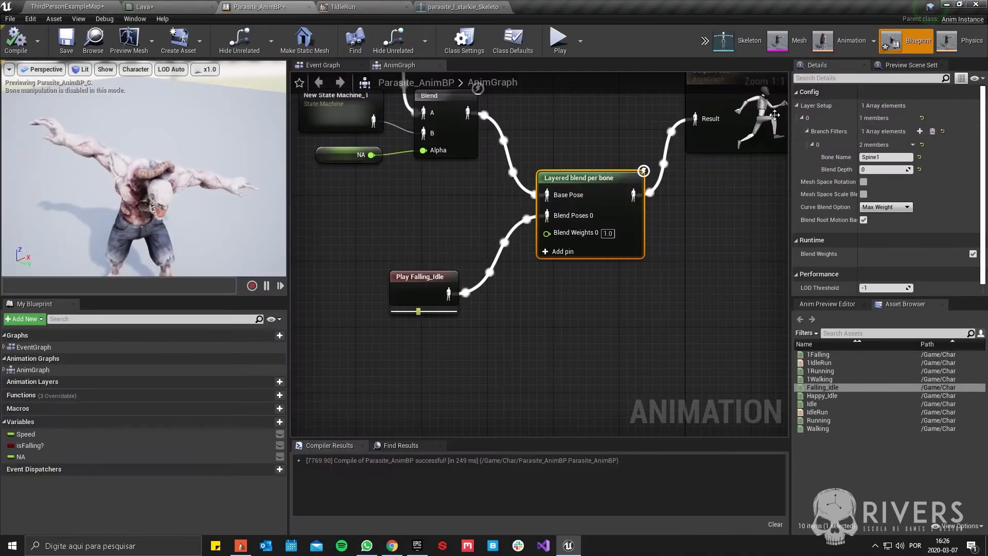
click(886, 157)
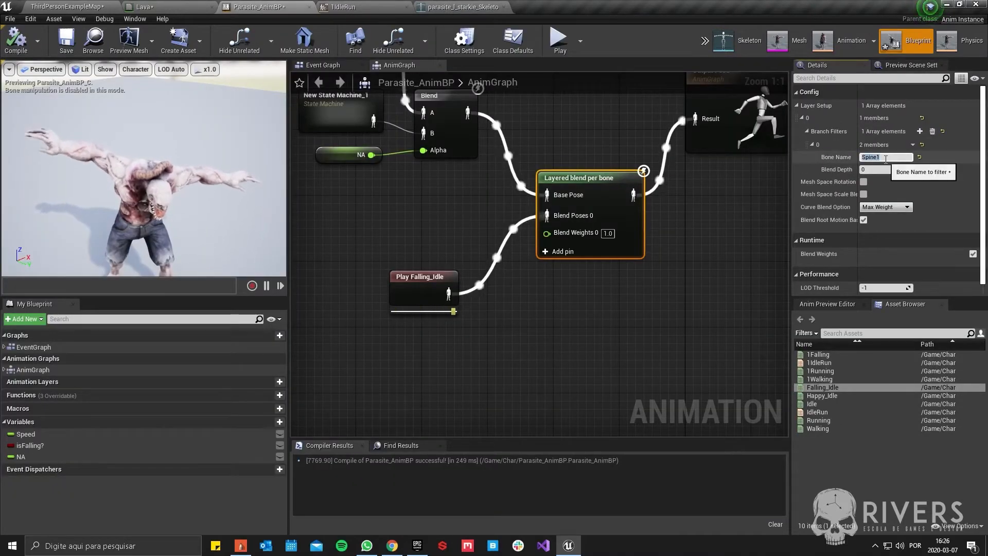
key(ctrl+v)
click(16, 41)
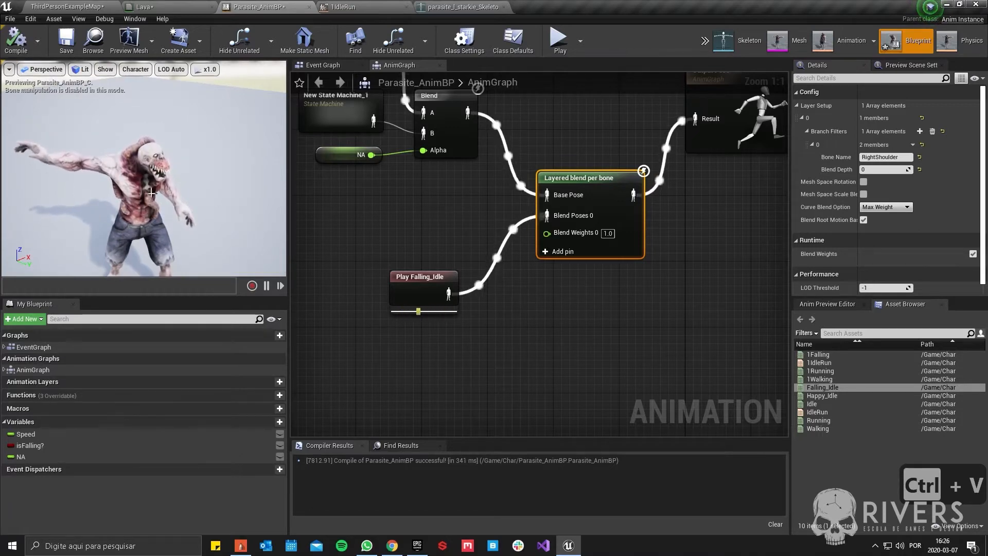
- Examine the previewed character from several angles and distances to judge the RightShoulder blend, along with the graph's node connections
right_drag(516, 353, 617, 433)
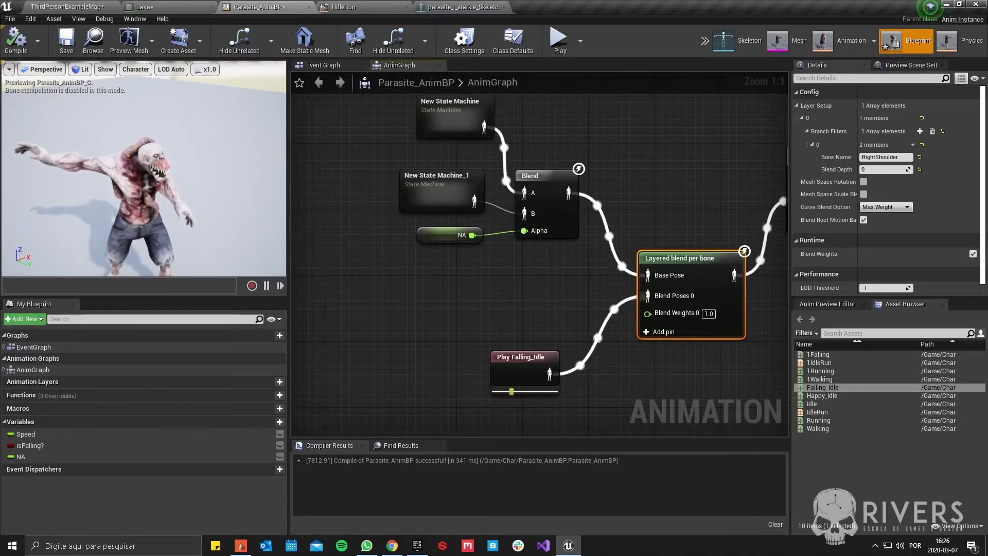
right_drag(501, 222, 411, 173)
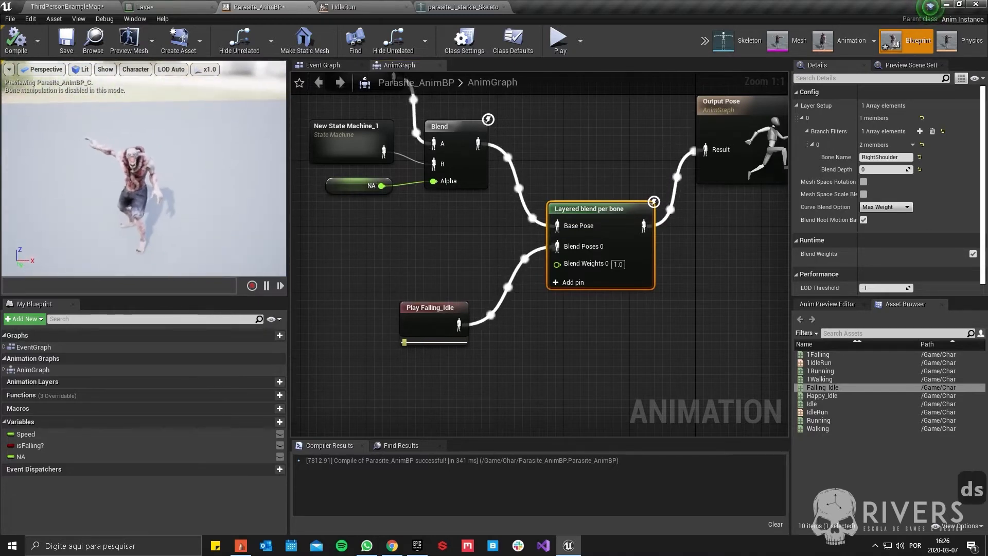
key(s)
key(d)
right_drag(193, 201, 185, 144)
key(a)
key(w)
key(s)
key(e)
key(q)
key(d)
key(w)
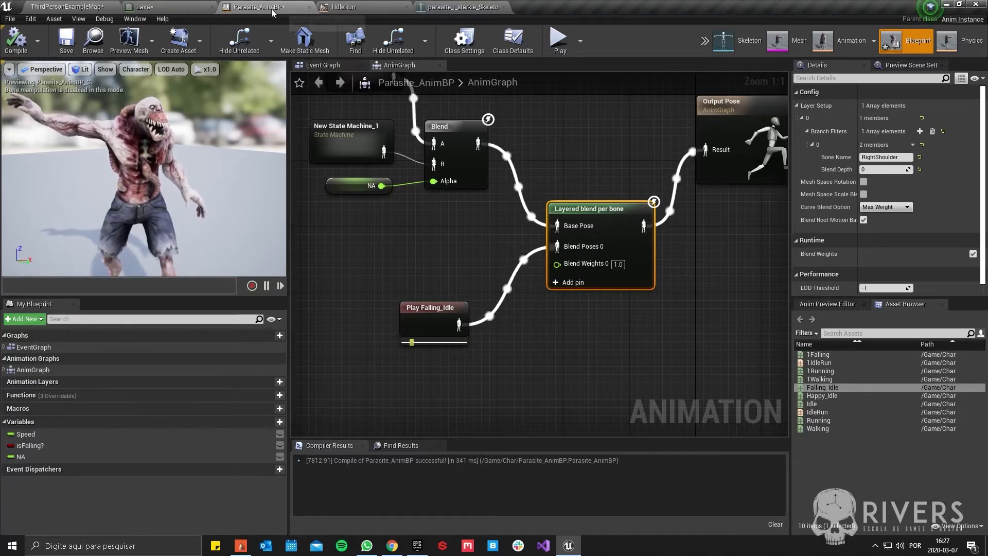
- Return to ThirdPersonExampleMap and open the ThirdPersonCharacter actor's blueprint for editing
click(469, 7)
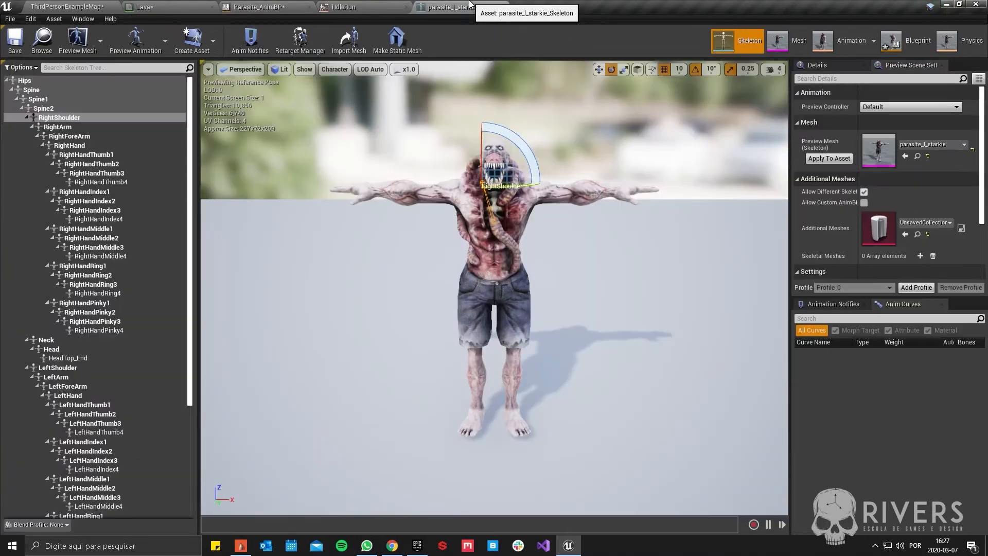
click(85, 5)
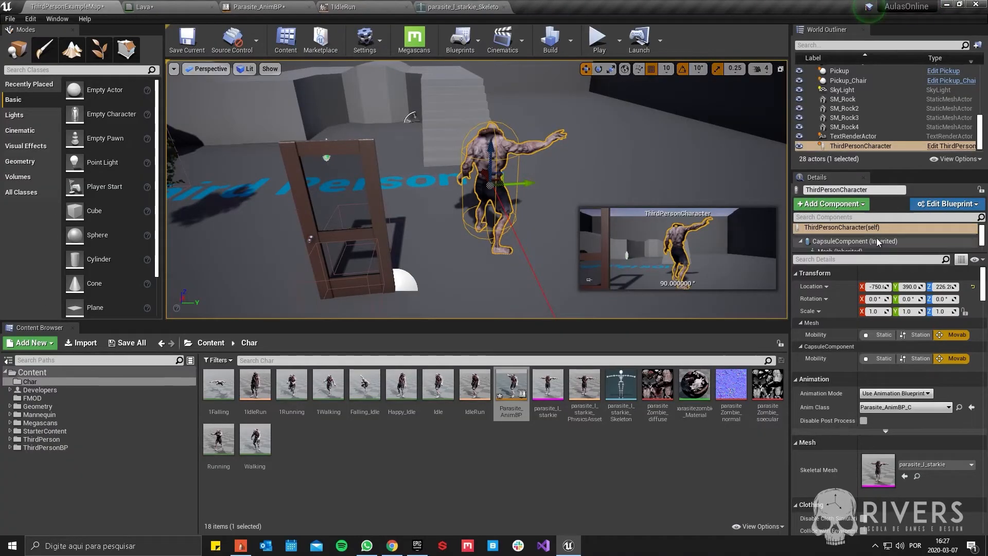
click(928, 205)
click(903, 224)
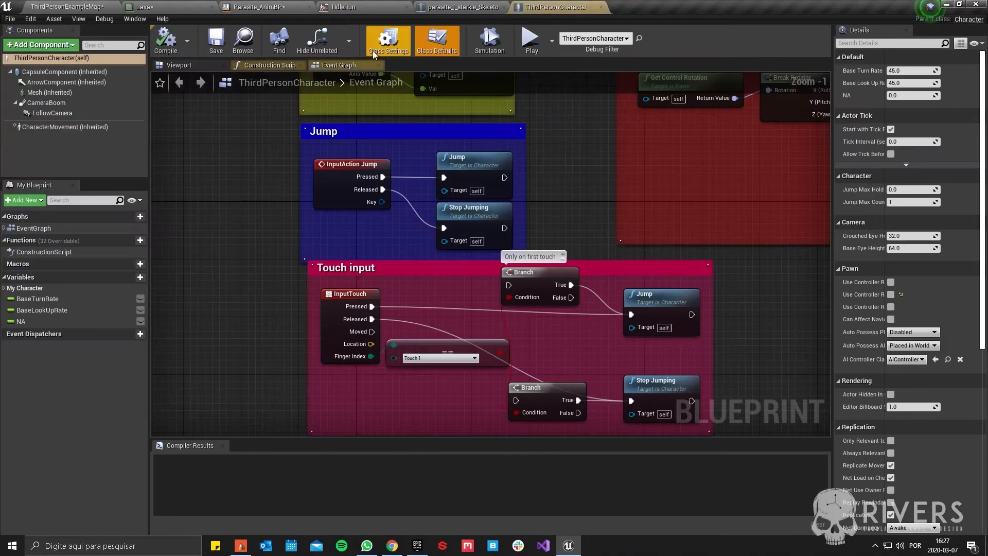
- Add a keyboard 3 input event in the empty area of the Event Graph below the key 2 event
right_drag(313, 310, 340, 123)
scroll(306, 157, down, 5)
scroll(306, 256, up, 6)
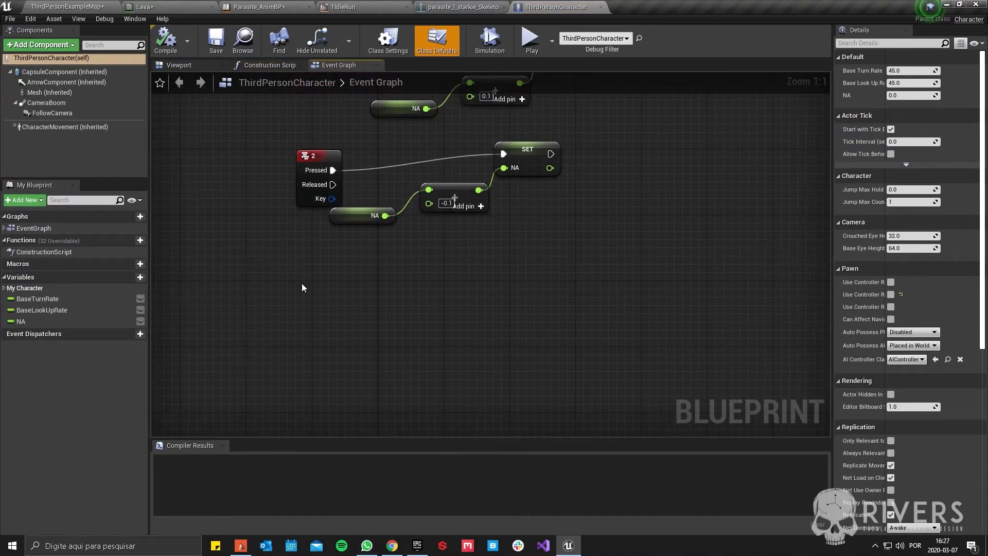
right_click(301, 283)
click(298, 279)
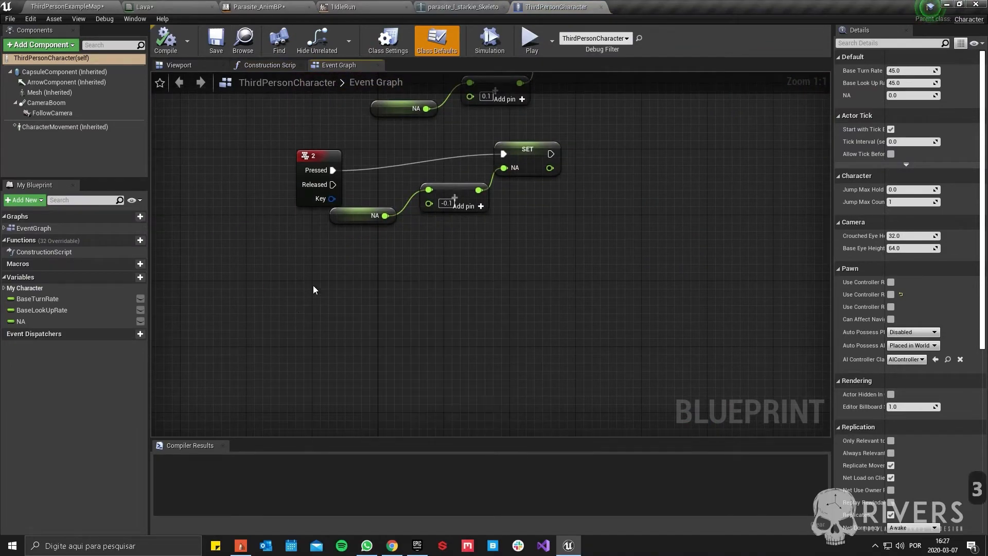
right_click(314, 286)
text(3)
key(Return)
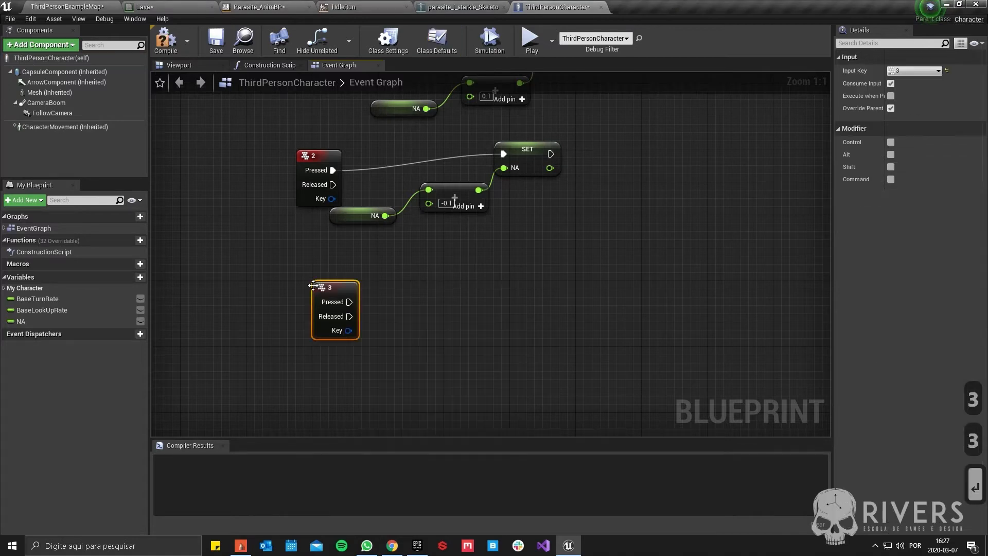
- Place a Mesh component reference below the key 3 event and add a Set Simulate Physics node targeting it
right_drag(430, 324, 384, 298)
drag(24, 96, 375, 315)
text(set)
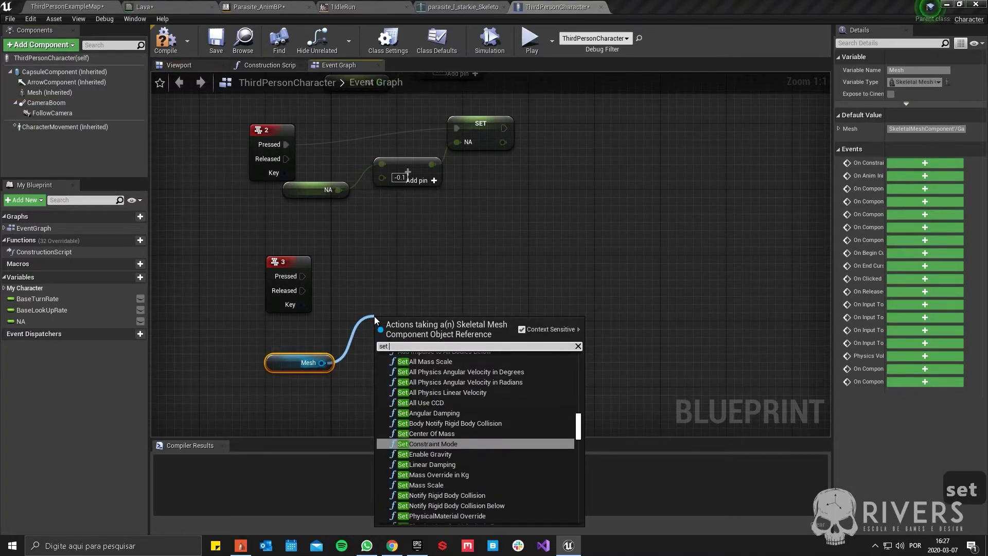
text( ph)
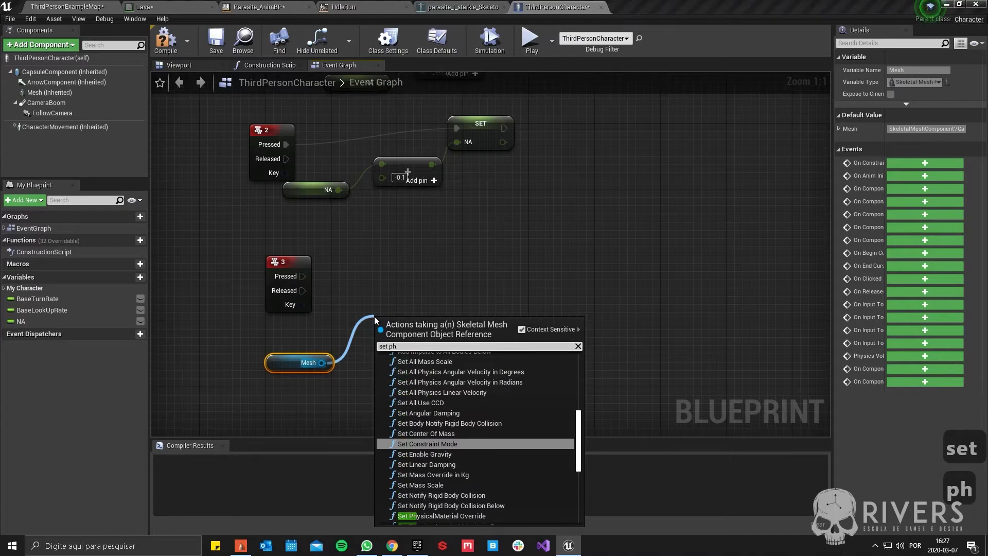
key(BackSpace)
key(BackSpace)
key(BackSpace)
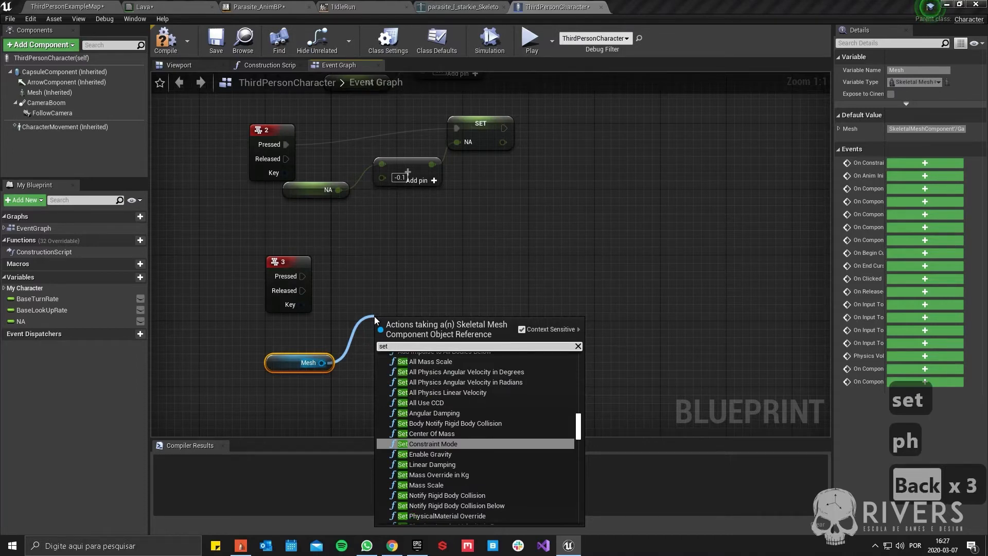
text(simu)
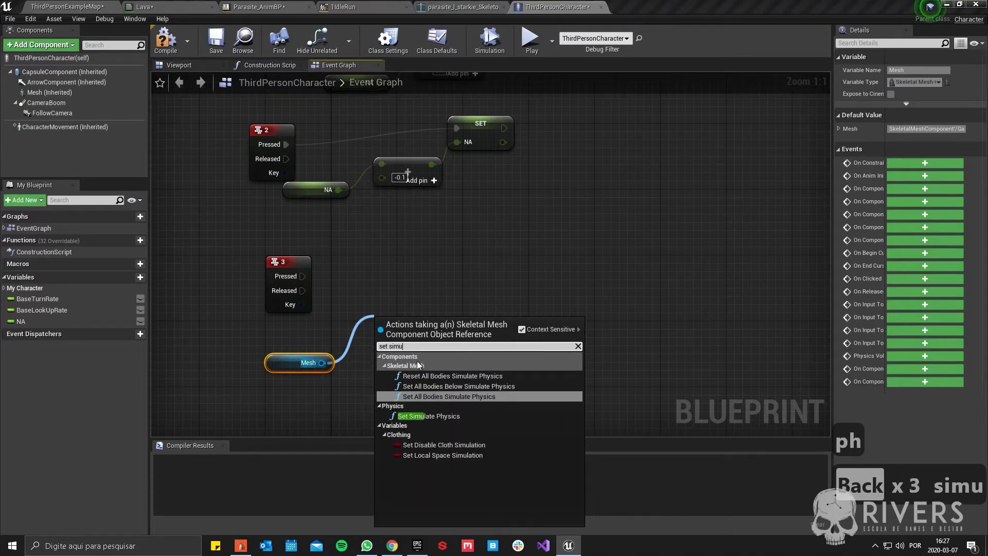
click(434, 416)
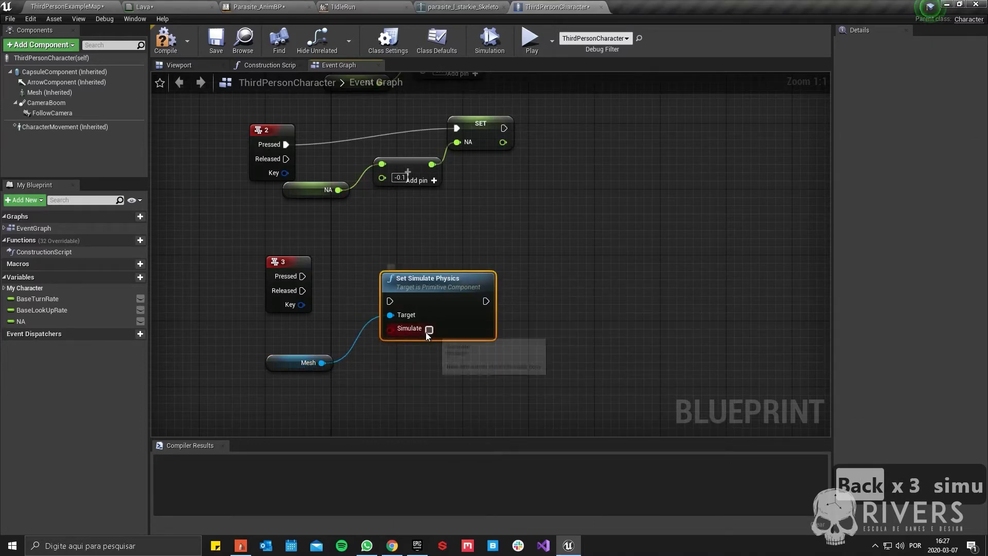
- Insert a Flip Flop node between the key 3 event's Pressed output and Set Simulate Physics
right_drag(357, 322, 393, 328)
drag(325, 279, 285, 282)
text(flip)
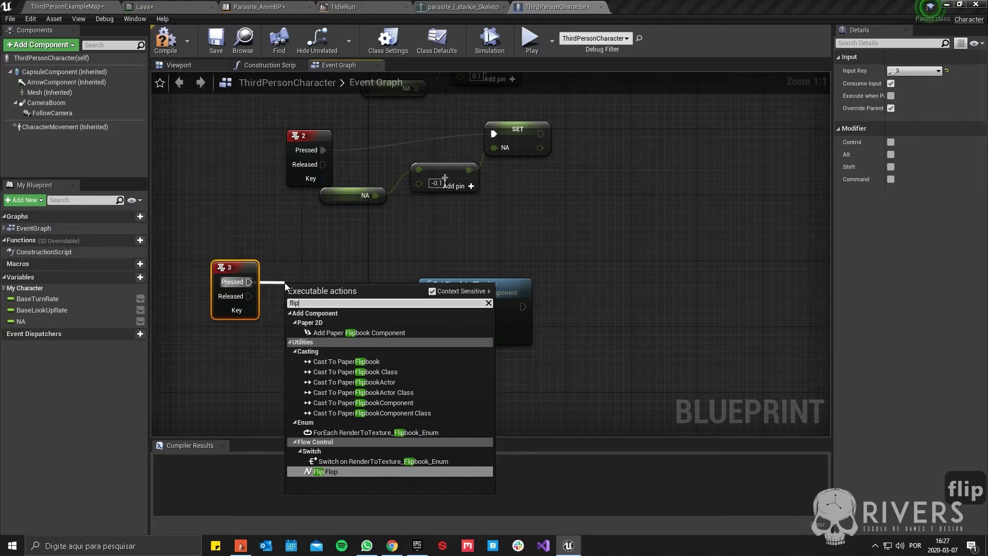
key(Return)
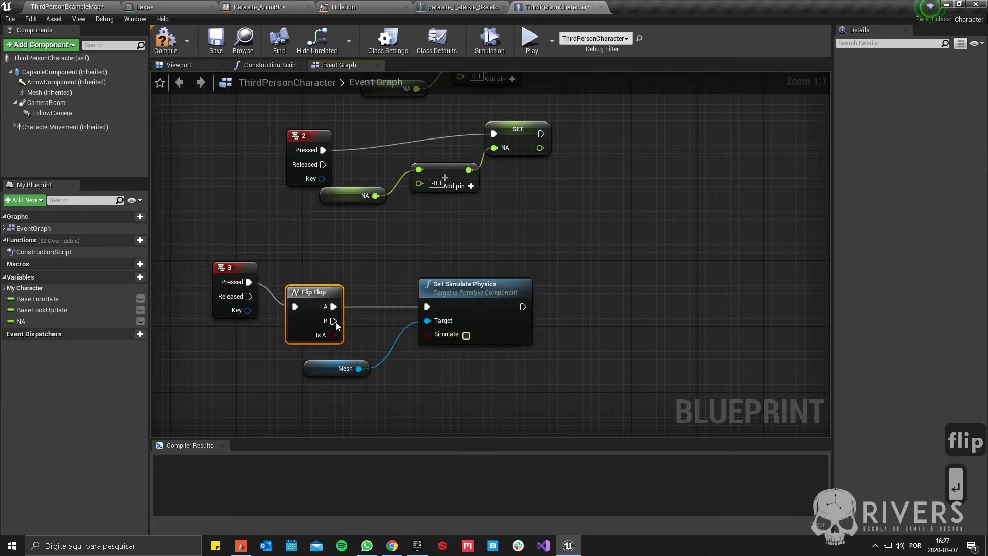
- Connect the Flip Flop's B output to Set Simulate Physics' execution input and Is A to Simulate, and compile
drag(430, 310, 430, 310)
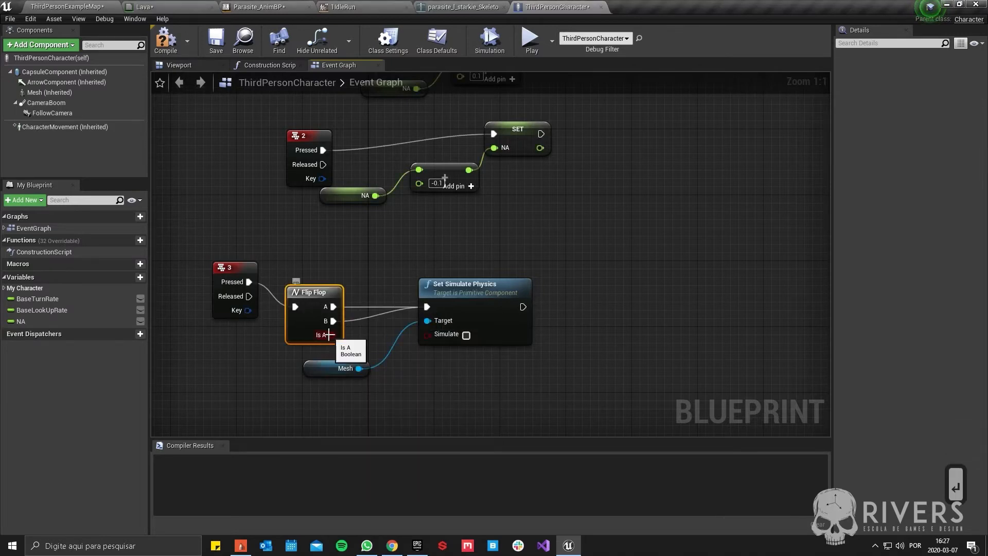
drag(333, 335, 437, 335)
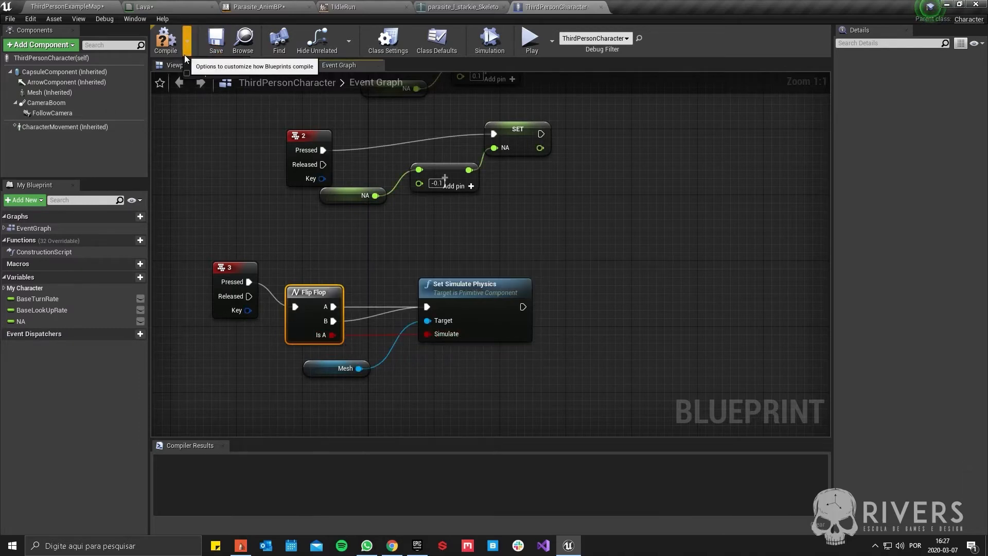
click(173, 48)
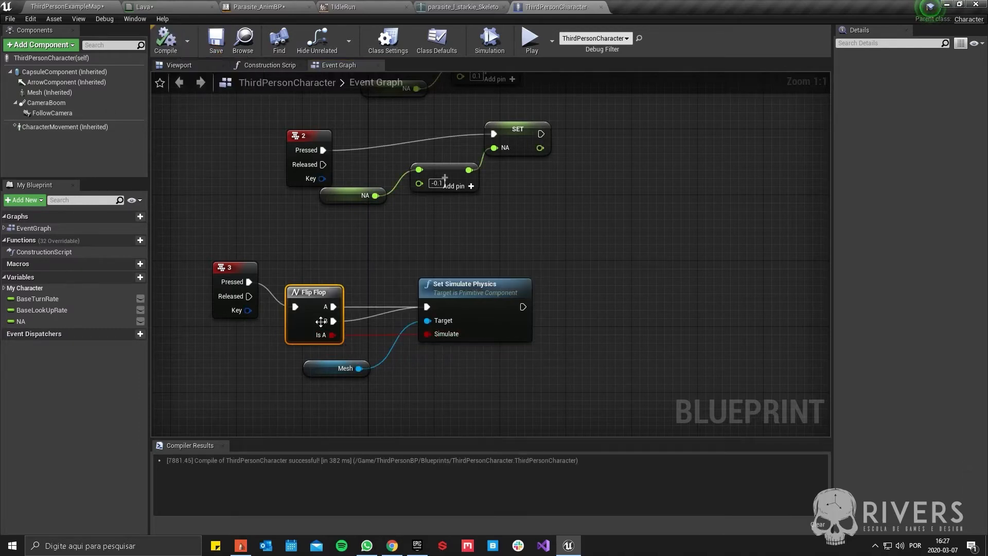
- Set the Mesh component's Collision Presets to Custom with Collision Enabled (Query and Physics), and compile the blueprint
click(31, 93)
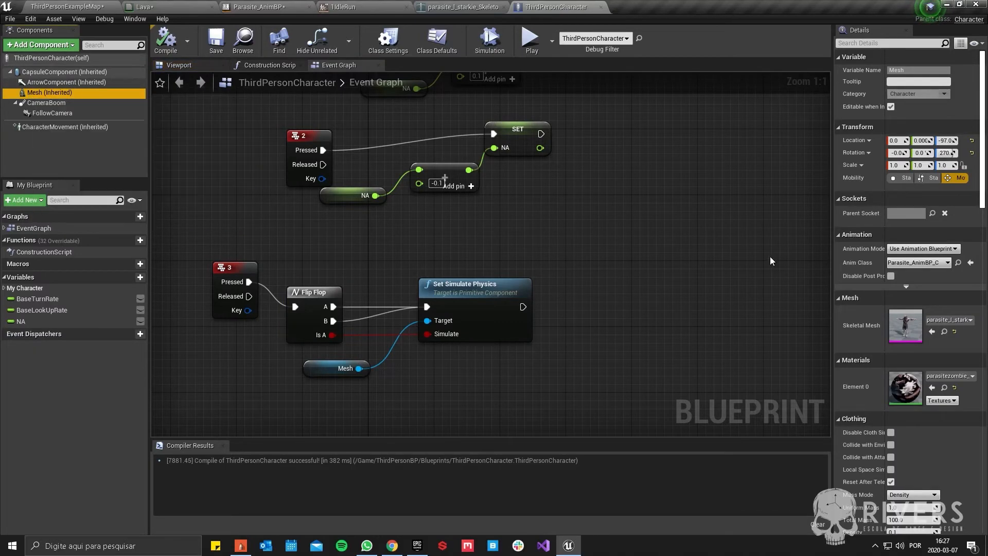
drag(838, 281, 755, 281)
scroll(823, 360, down, 5)
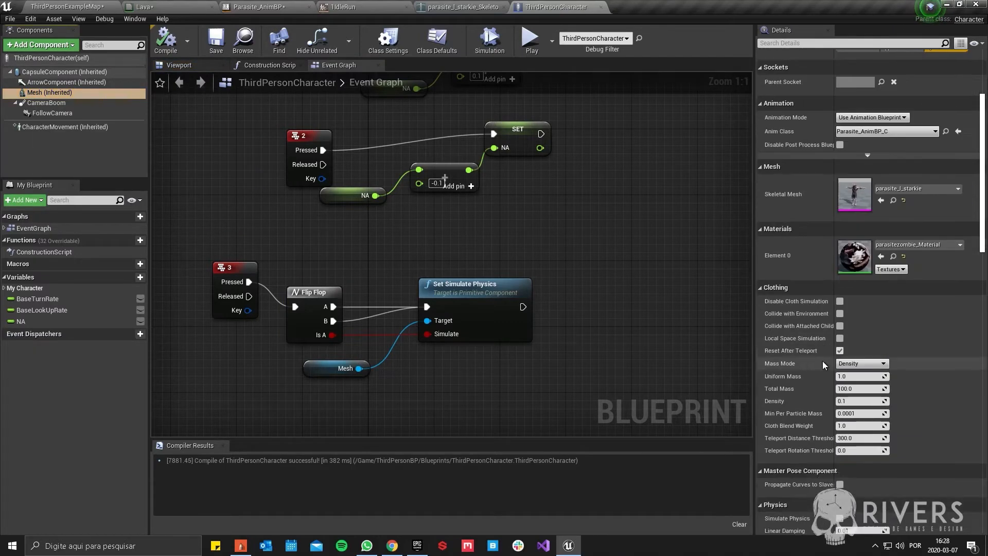
scroll(822, 361, down, 6)
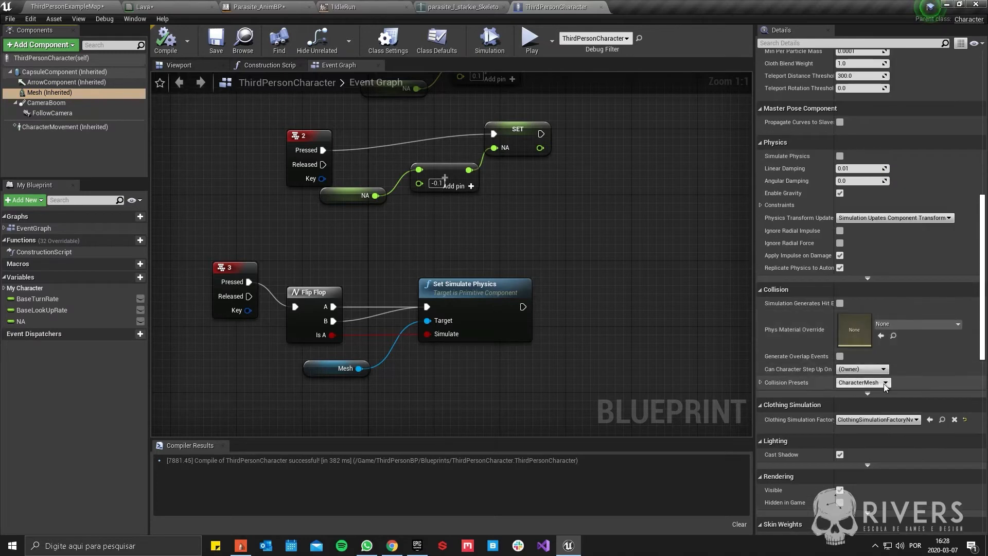
scroll(846, 374, down, 2)
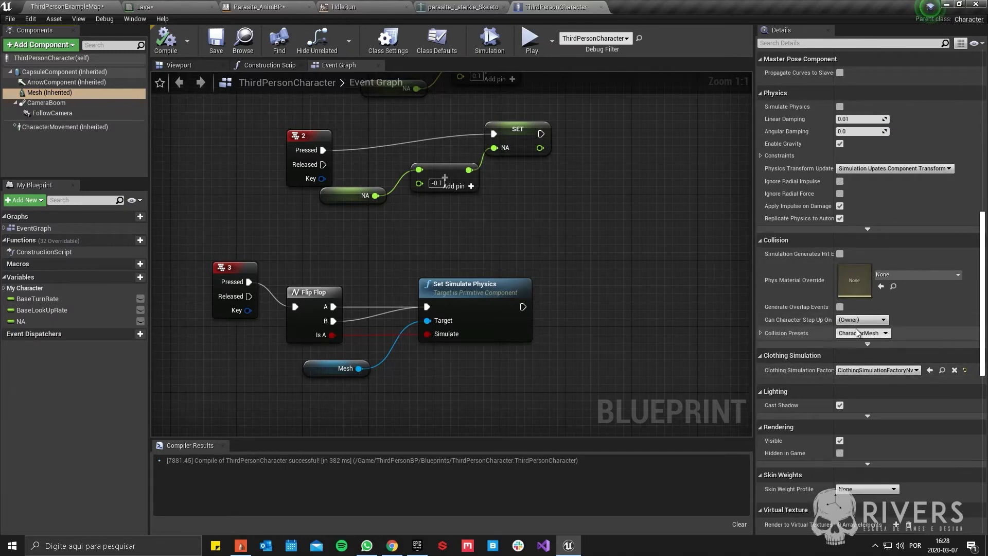
click(761, 334)
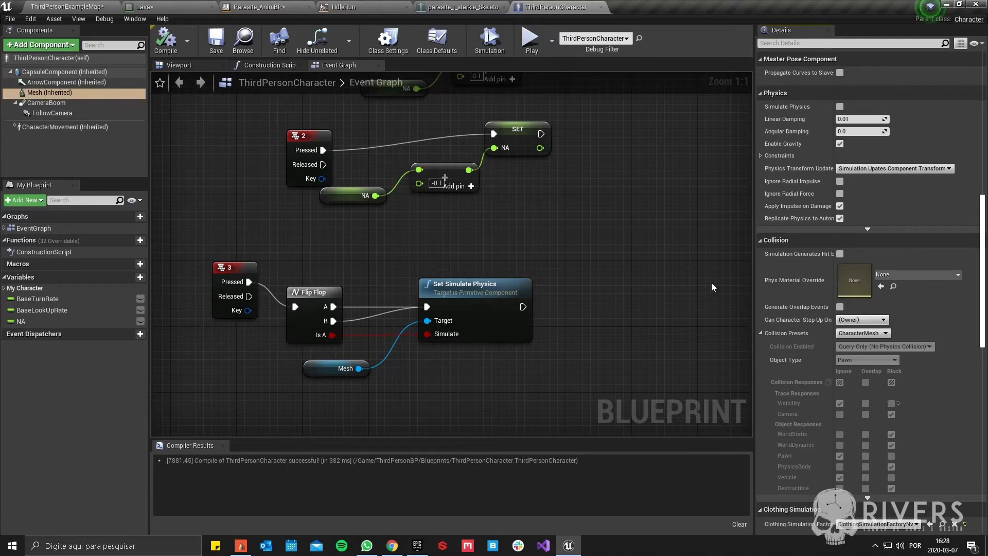
click(881, 334)
click(875, 341)
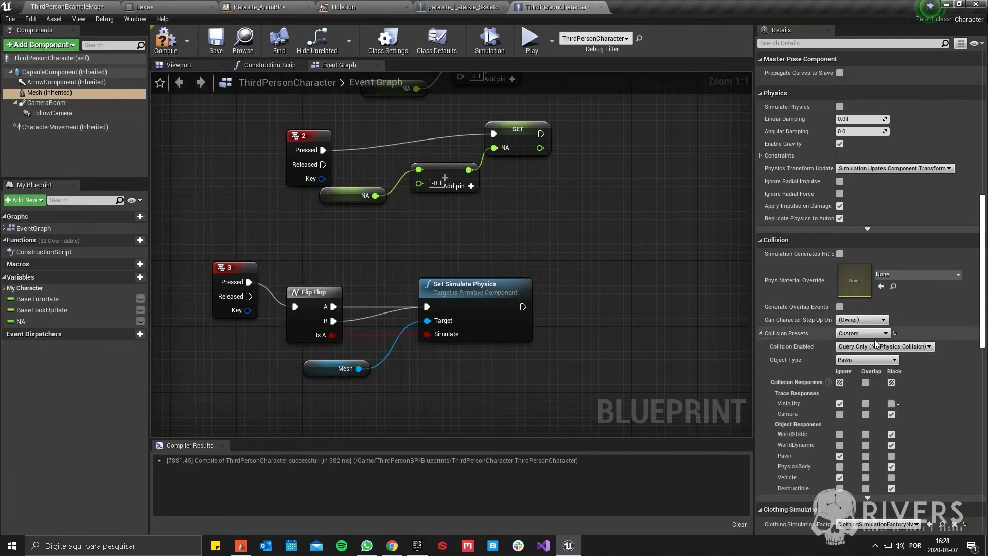
click(922, 347)
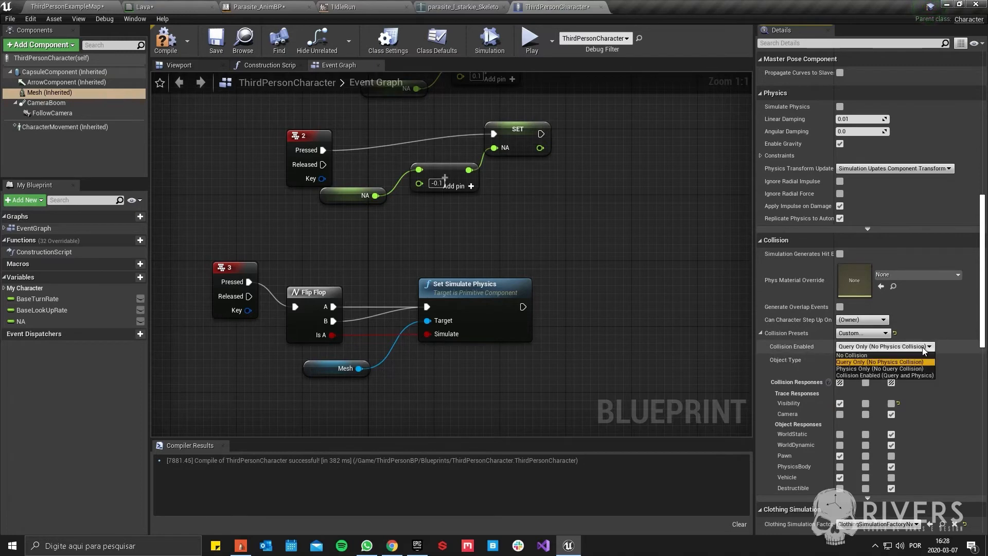
click(855, 375)
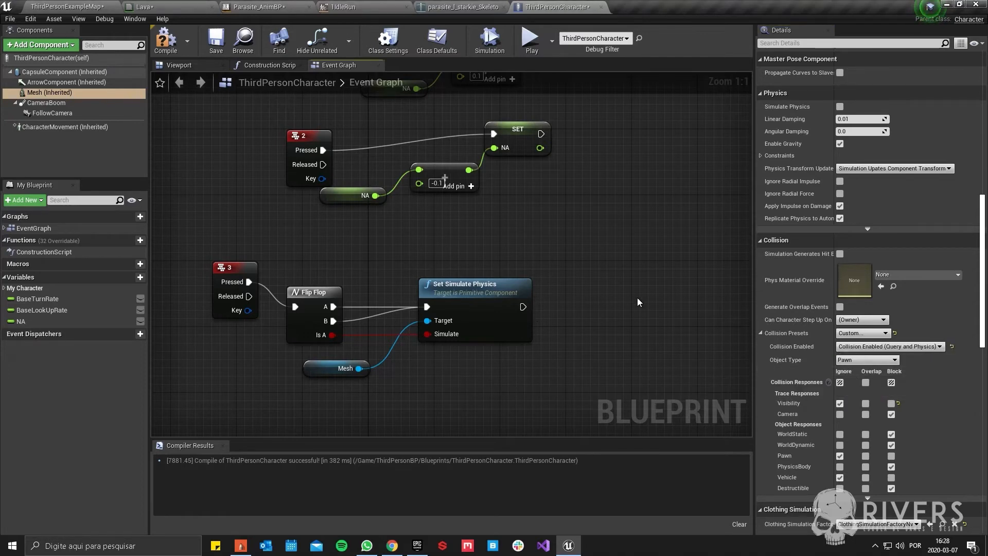
click(175, 51)
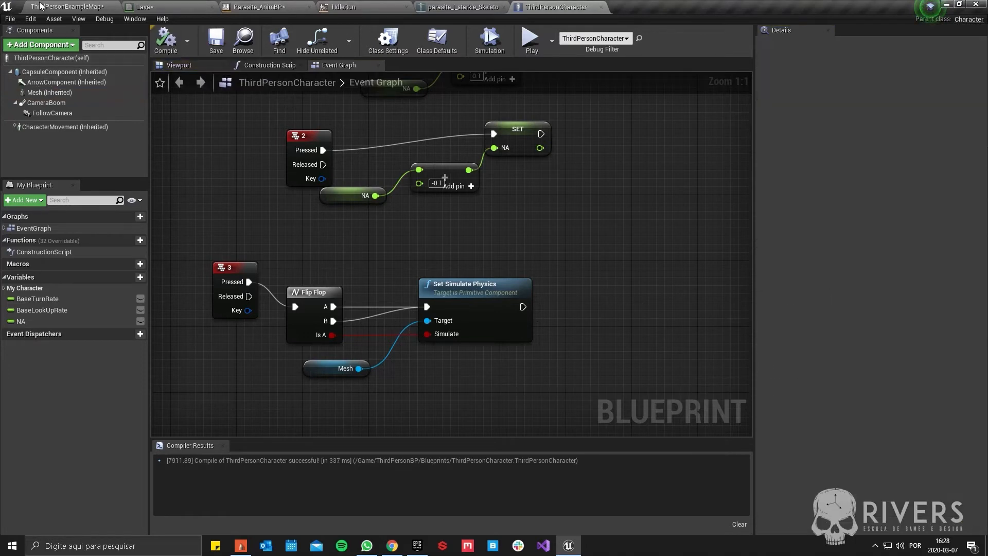
- Play-test ThirdPersonExampleMap, moving the character around and triggering the key 3 physics toggle
click(67, 6)
click(509, 146)
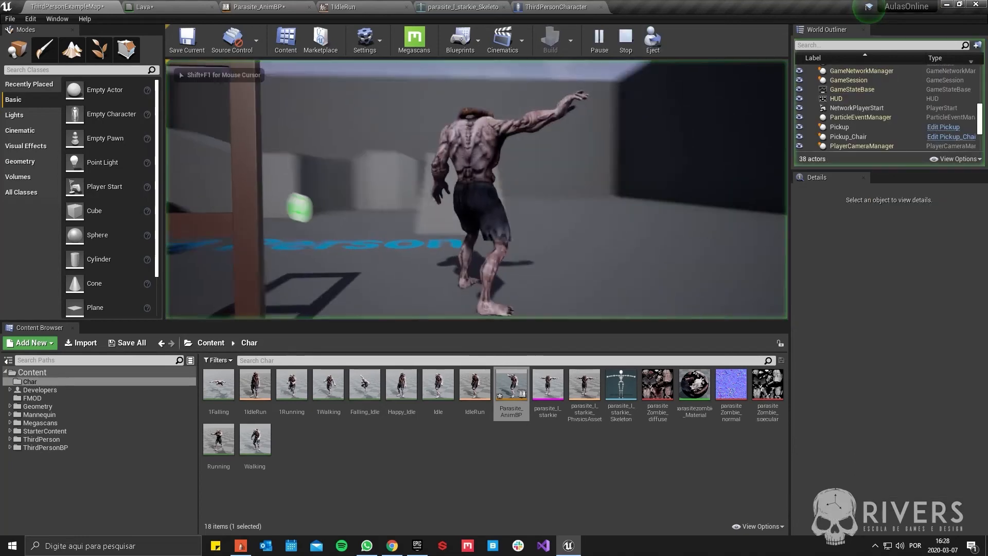
key(d)
key(d)
key(d)
key(s)
key(3)
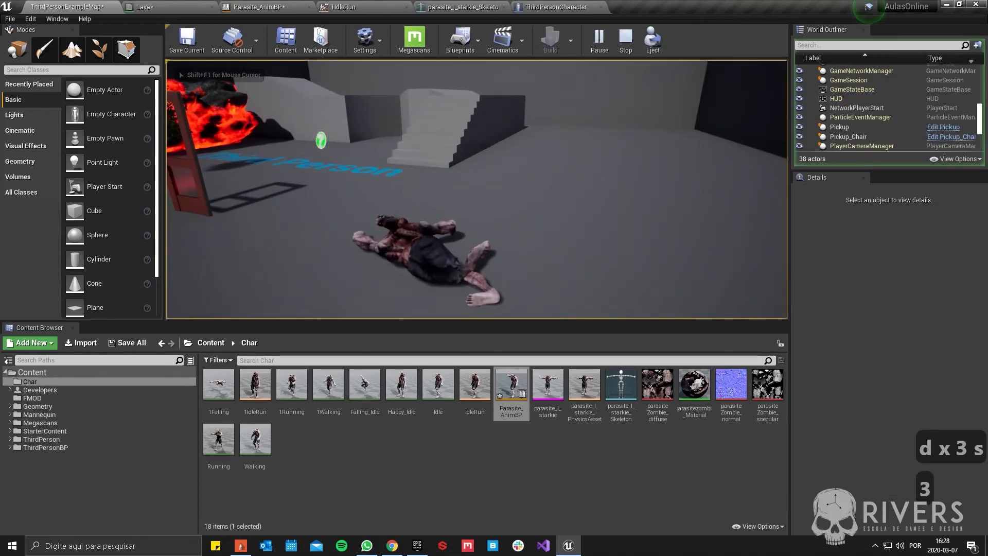
- Keep steering during the play test, trigger the physics toggle again to observe the ragdoll, and end the session
key(a)
key(s)
key(a)
key(a)
key(w)
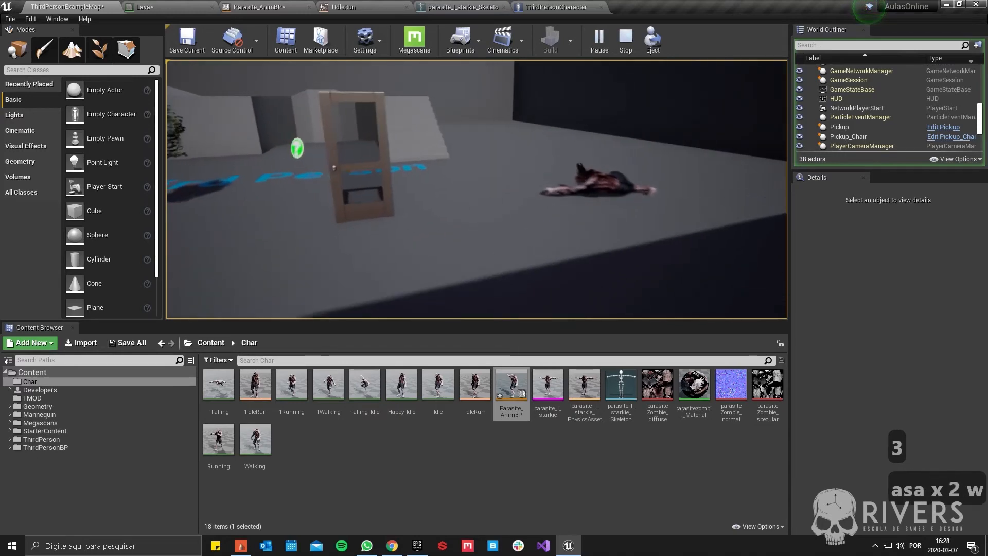
key(d)
key(w)
key(3)
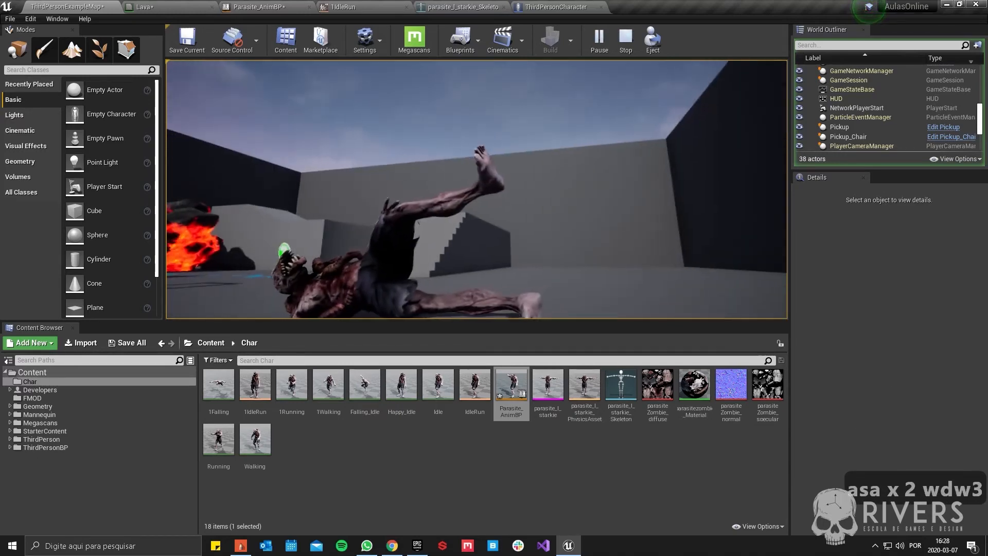
key(s)
key(a)
key(a)
key(w)
key(Escape)
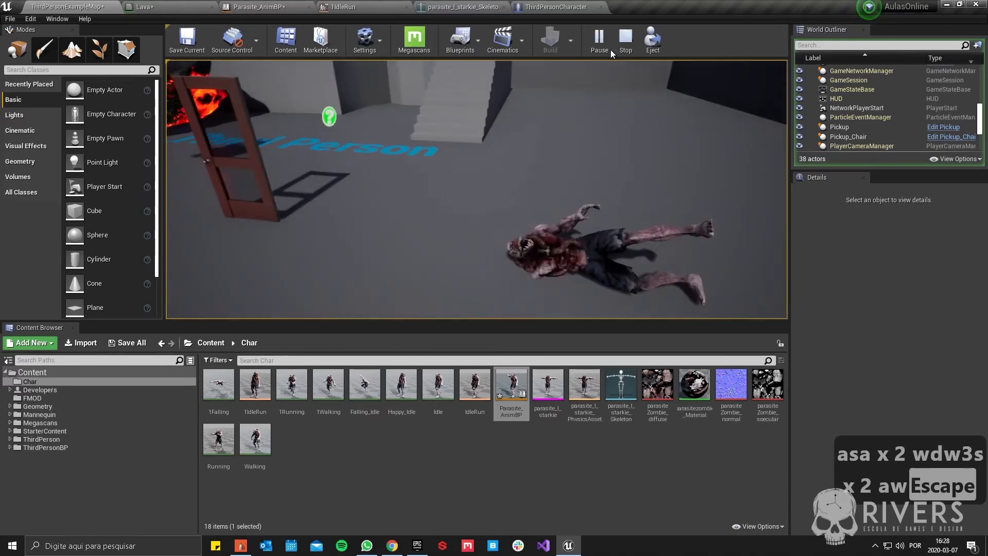
key(s)
right_drag(496, 108, 497, 80)
key(a)
key(e)
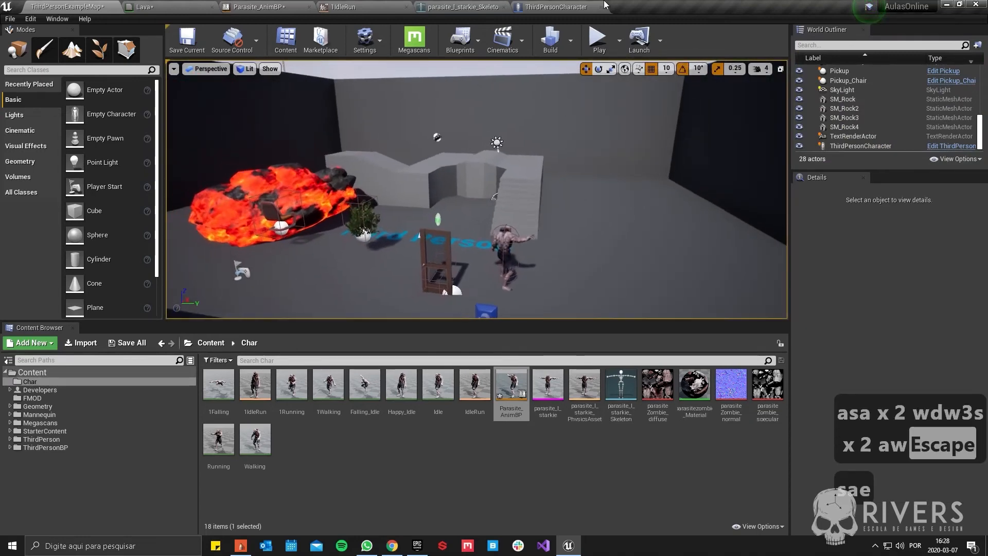
right_drag(468, 302, 479, 314)
key(w)
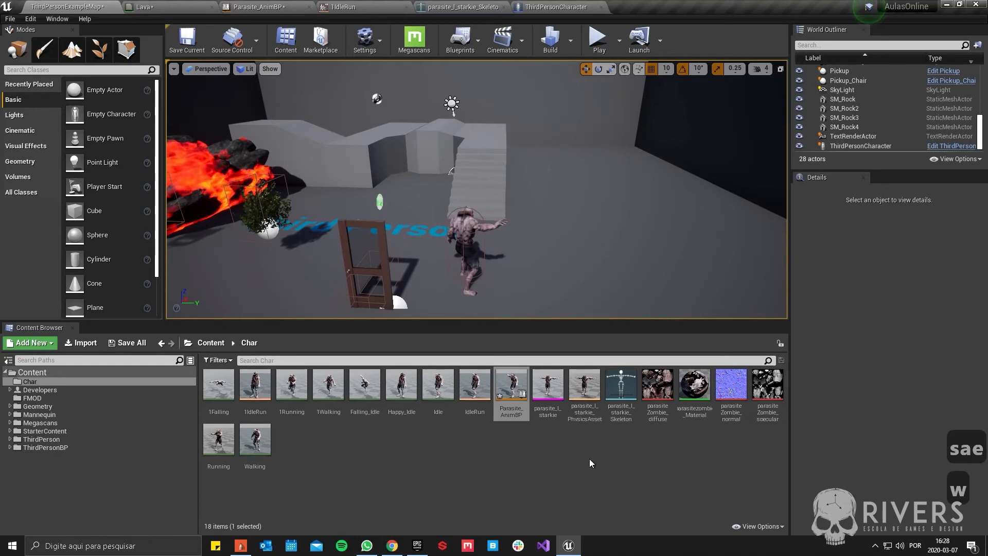
- Open the parasite_l_starkie physics asset and set the Hips body's Physics Type to Kinematic
double_click(592, 402)
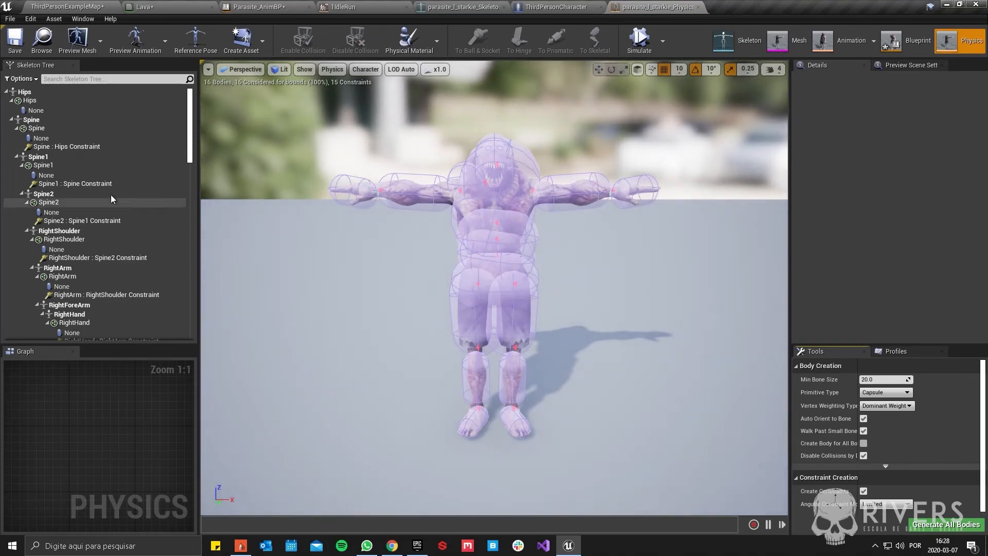
click(36, 110)
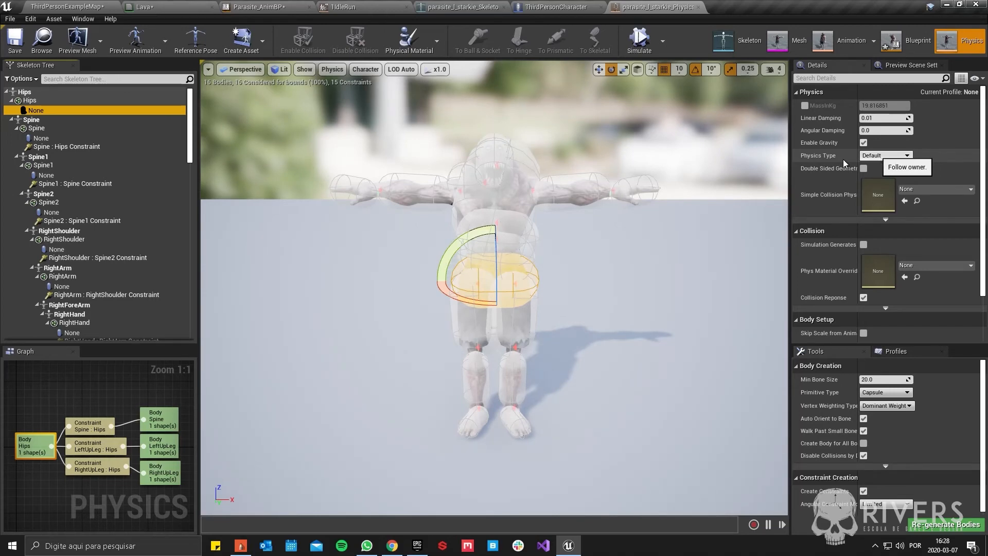
right_drag(390, 308, 463, 345)
key(a)
key(w)
key(s)
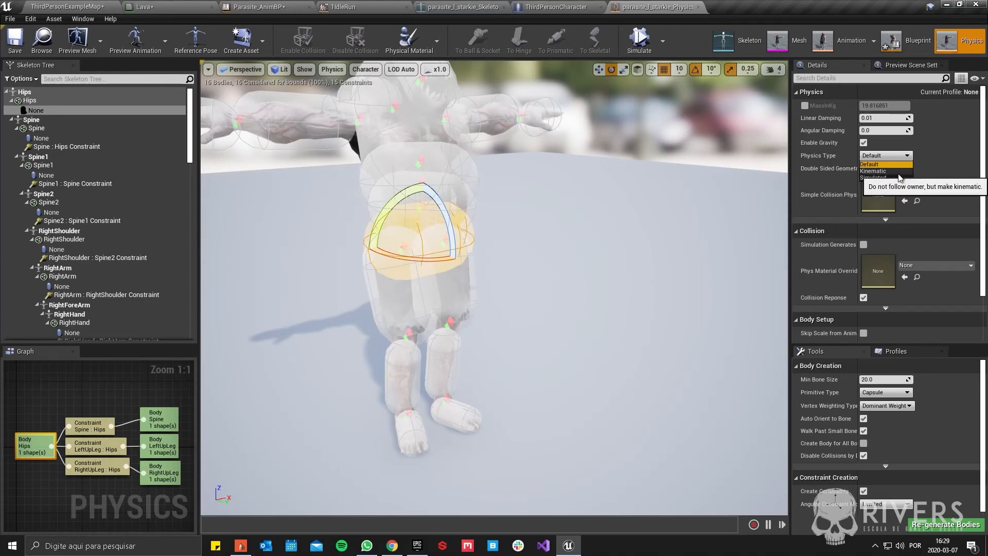
- Set the Physics Type of the RightUpLeg and LeftUpLeg bodies to Kinematic
click(400, 280)
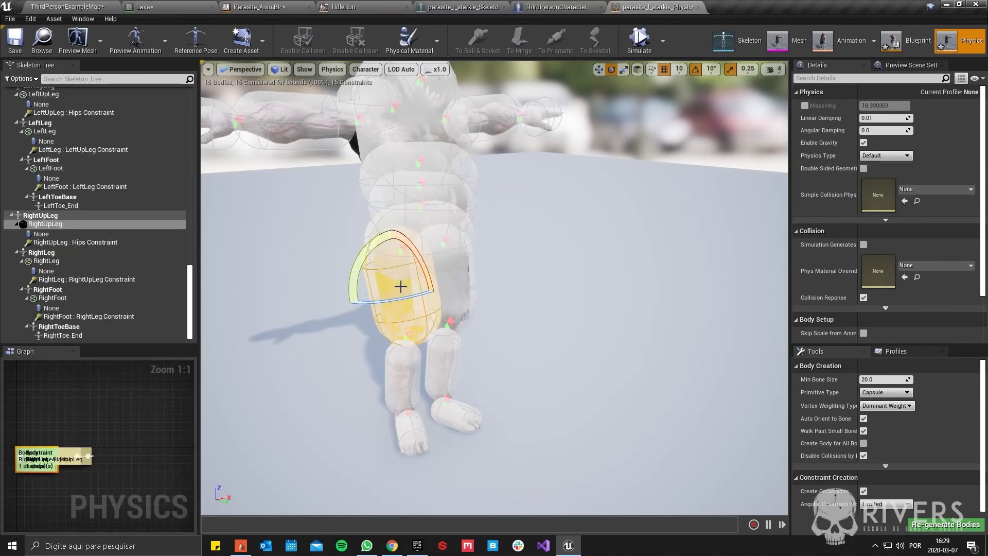
click(878, 165)
click(464, 298)
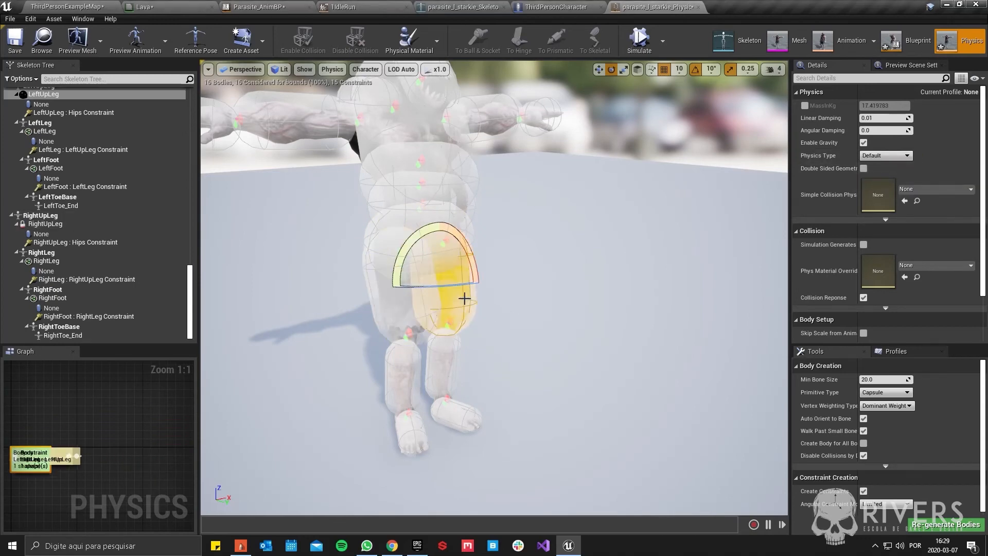
click(876, 171)
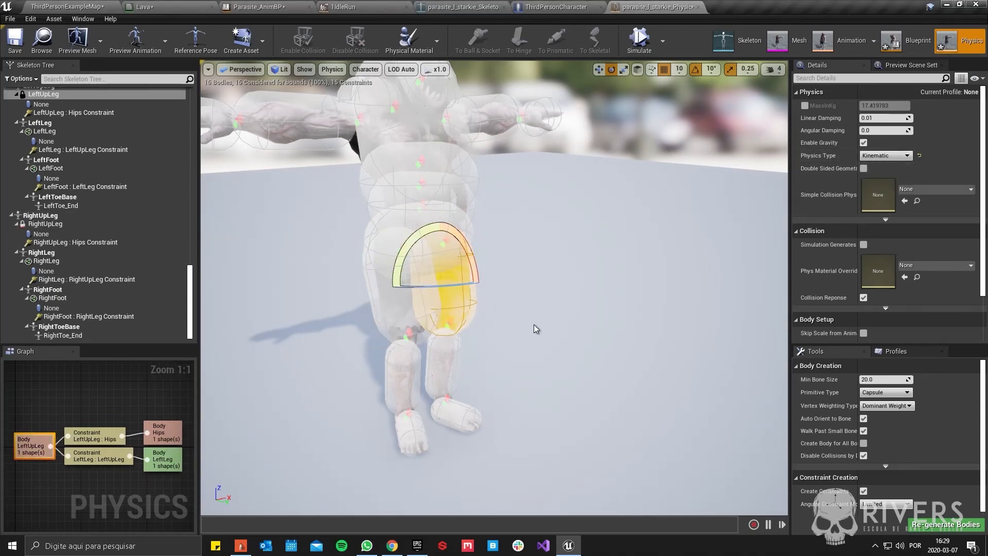
- Set the Physics Type of the RightLeg and LeftLeg bodies to Kinematic
click(407, 371)
click(884, 155)
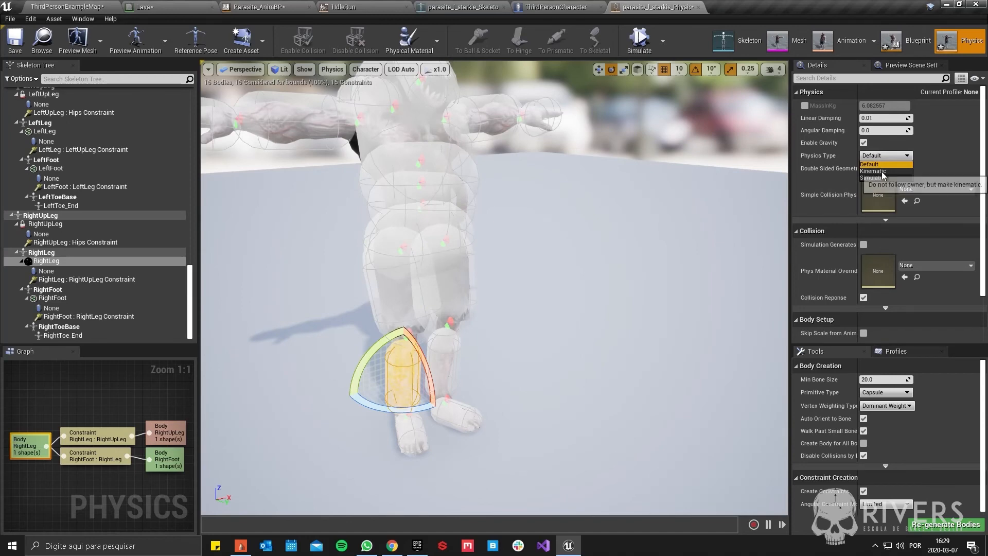
click(462, 348)
click(885, 156)
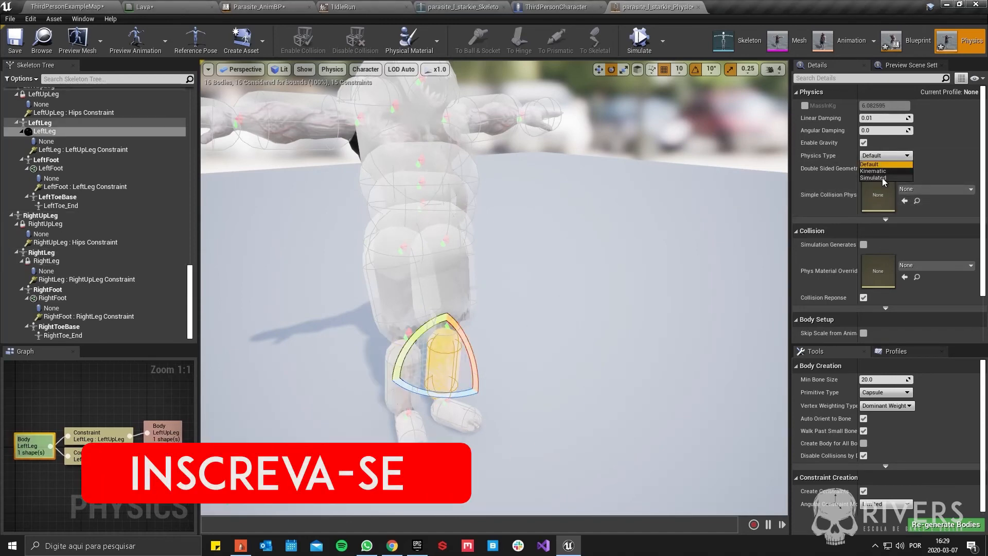
click(877, 171)
- Set the Physics Type of the RightFoot and LeftFoot bodies to Kinematic and save the physics asset
click(406, 419)
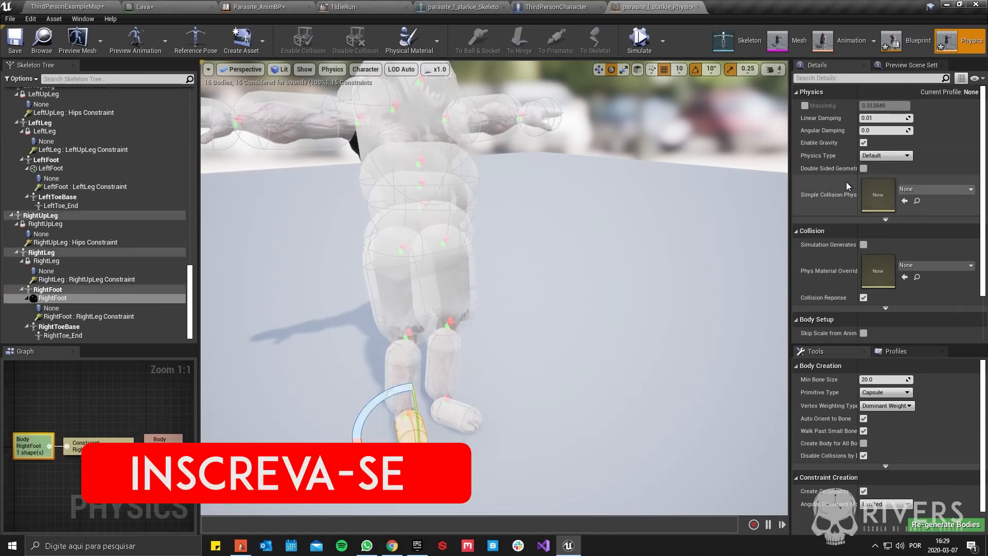
click(884, 157)
click(870, 164)
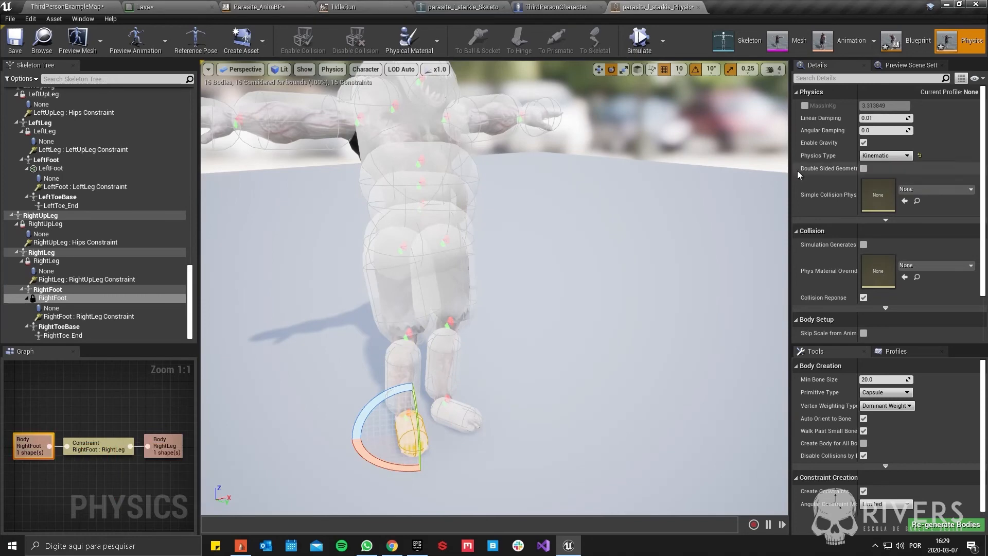
click(451, 413)
click(888, 157)
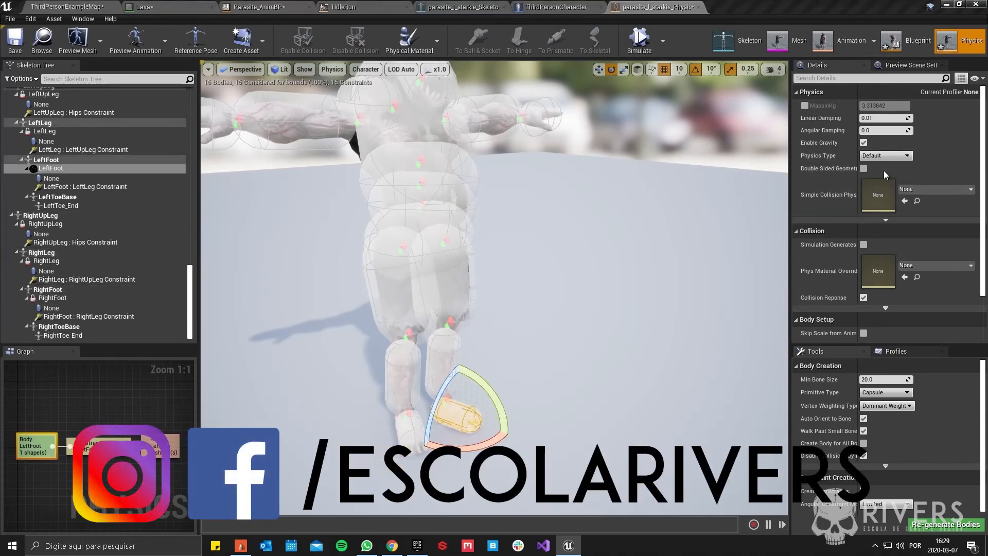
click(884, 171)
click(14, 34)
- Play-test ThirdPersonExampleMap, switching the character's physics simulation on, running it to the stairs, and switching the simulation off
click(66, 7)
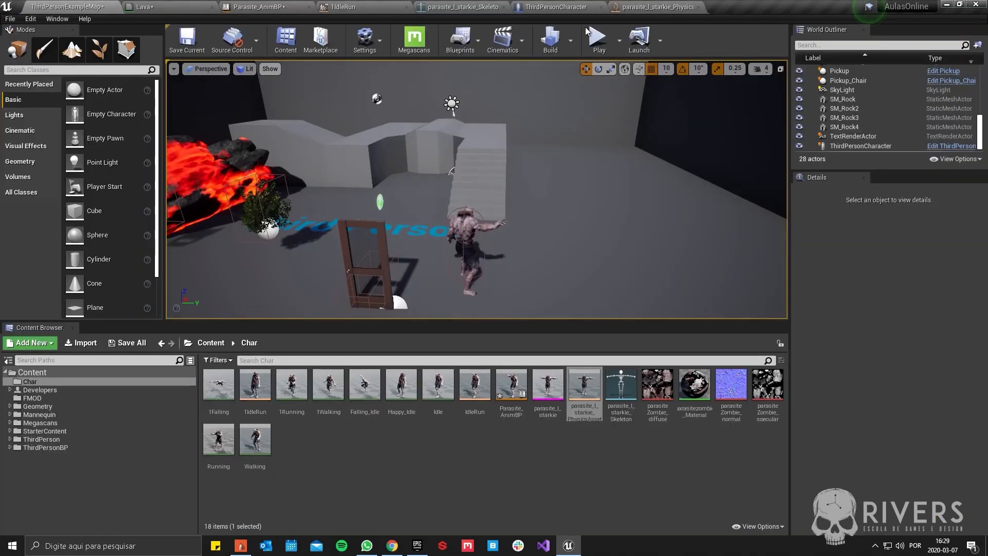
click(602, 40)
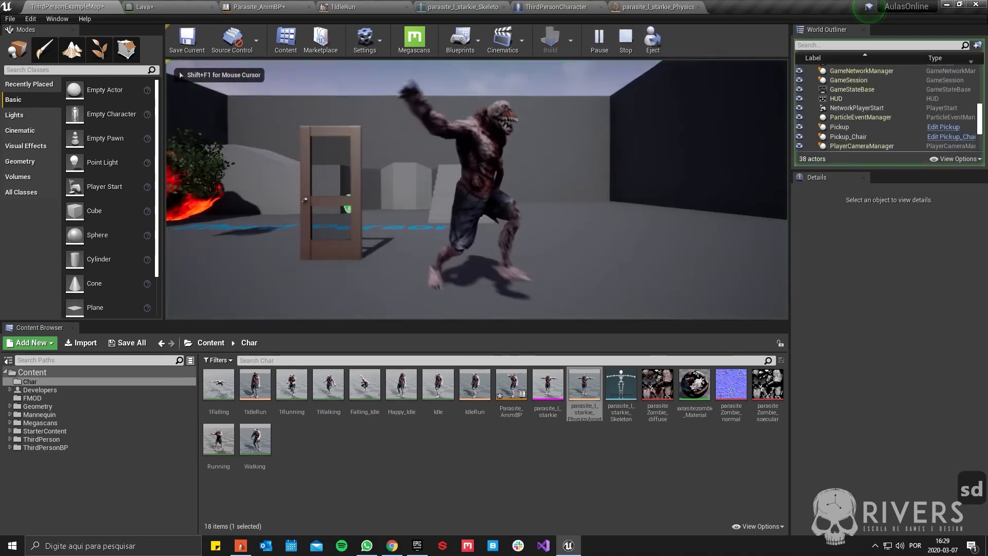
key(3)
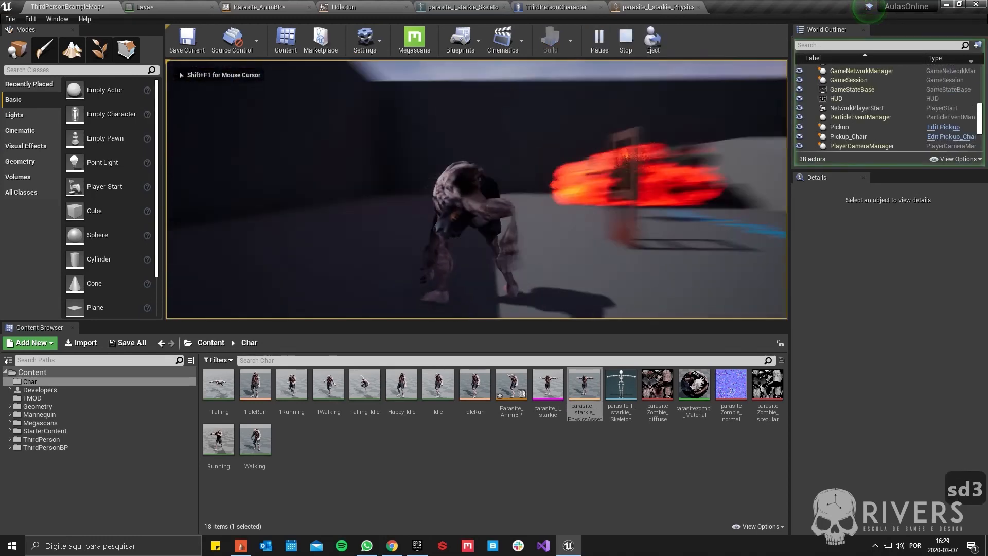
key(a)
key(a)
key(d)
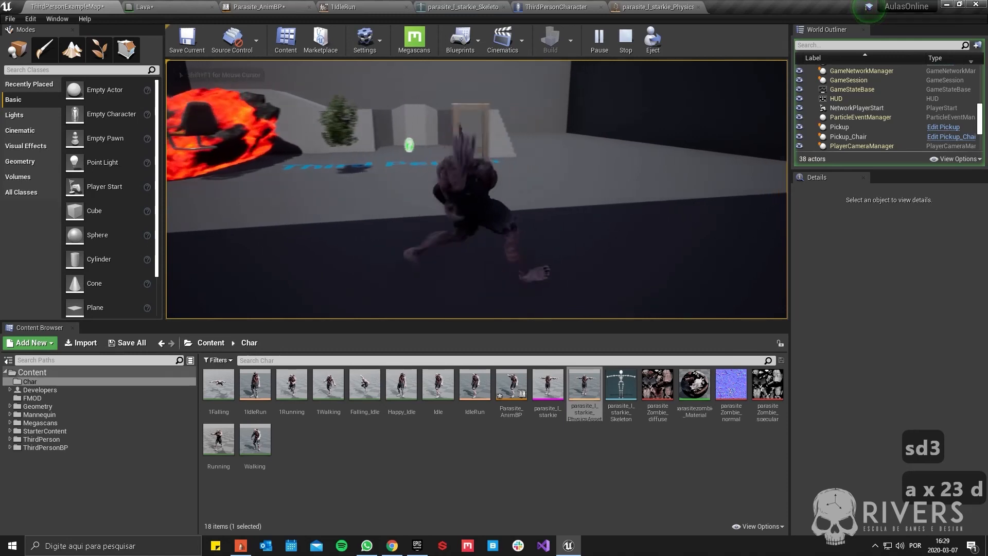
key(w)
key(w)
key(a)
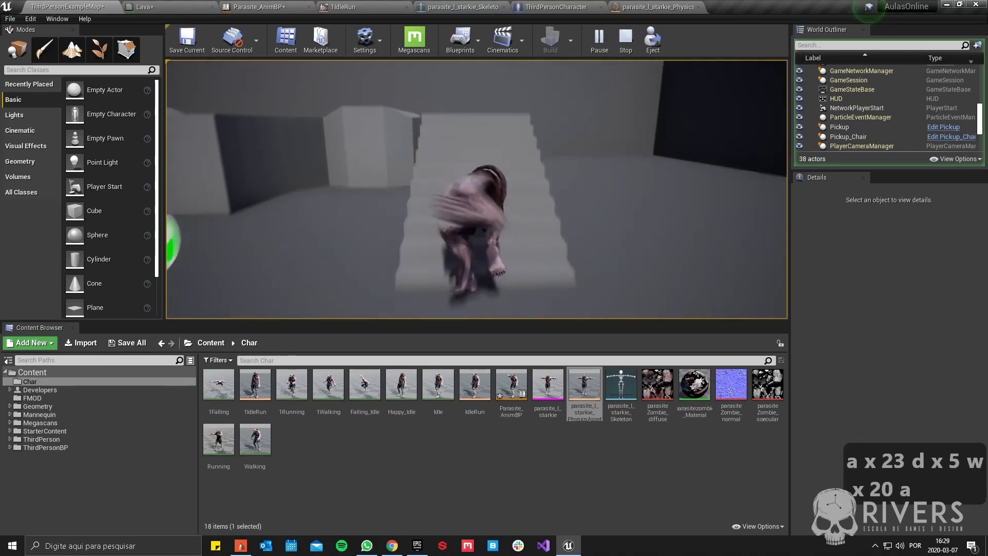
key(3)
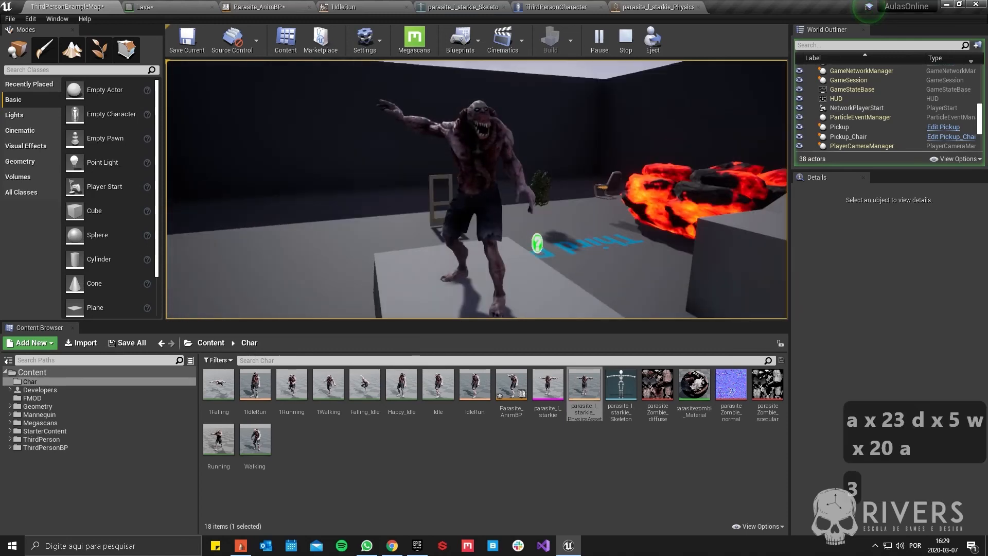
- Run the character around with the physics simulation toggled on again, toggle it off, and end the play session
key(a)
key(w)
key(s)
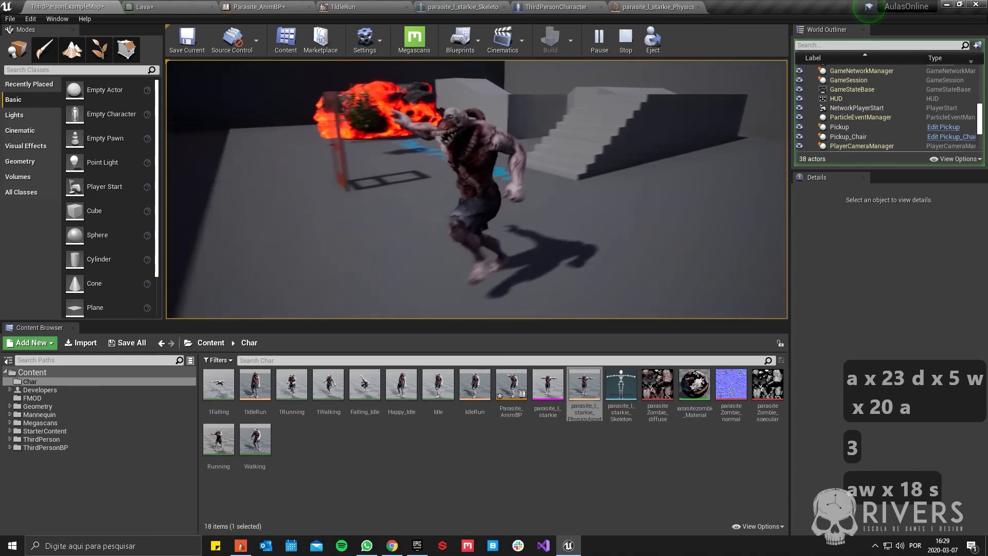
key(3)
key(w)
key(d)
key(s)
key(a)
key(w)
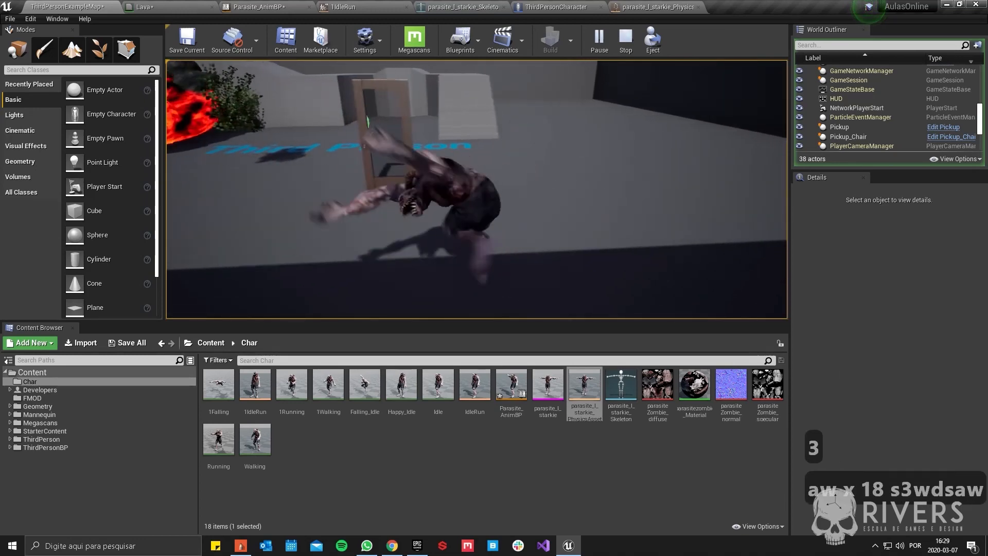
key(d)
key(a)
key(w)
key(d)
key(s)
key(a)
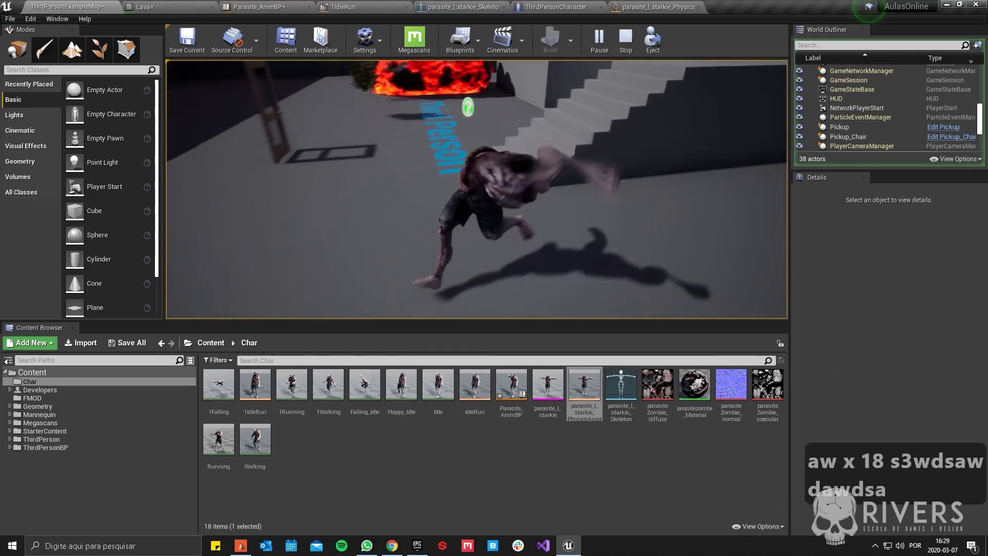
key(3)
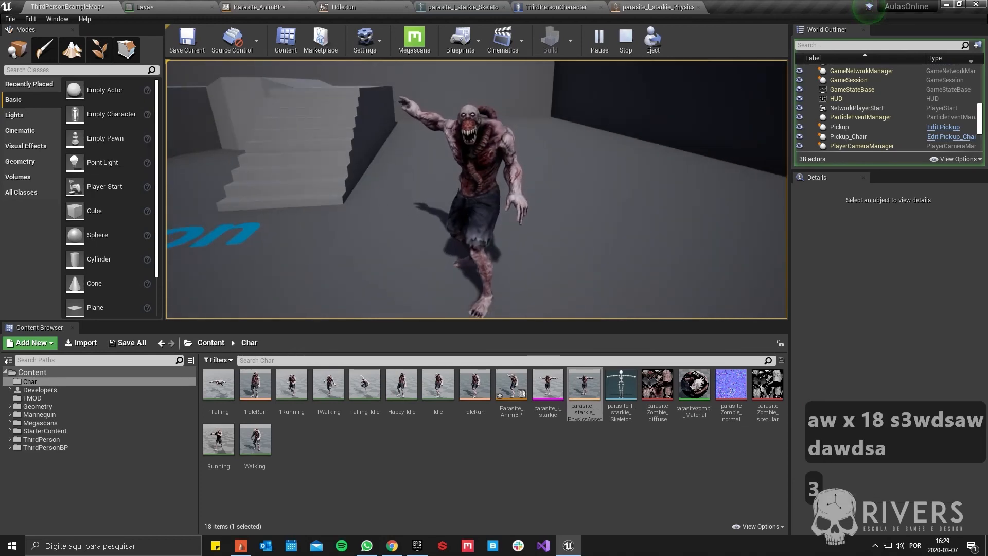
key(Escape)
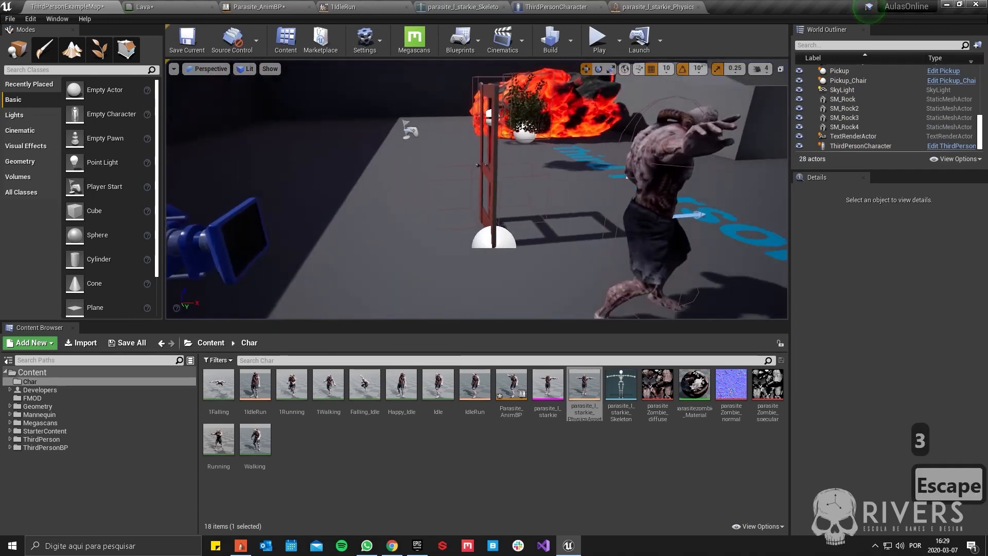
- Examine the Parasite character in the level from several angles and distances
key(d)
key(w)
key(w)
key(w)
right_drag(477, 189, 478, 250)
key(s)
key(w)
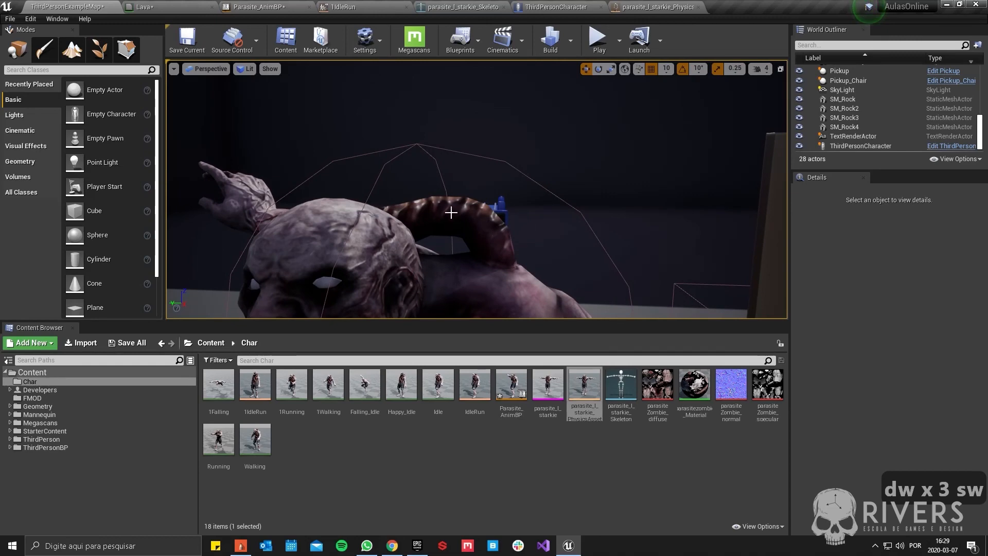
key(w)
right_drag(451, 212, 533, 216)
key(s)
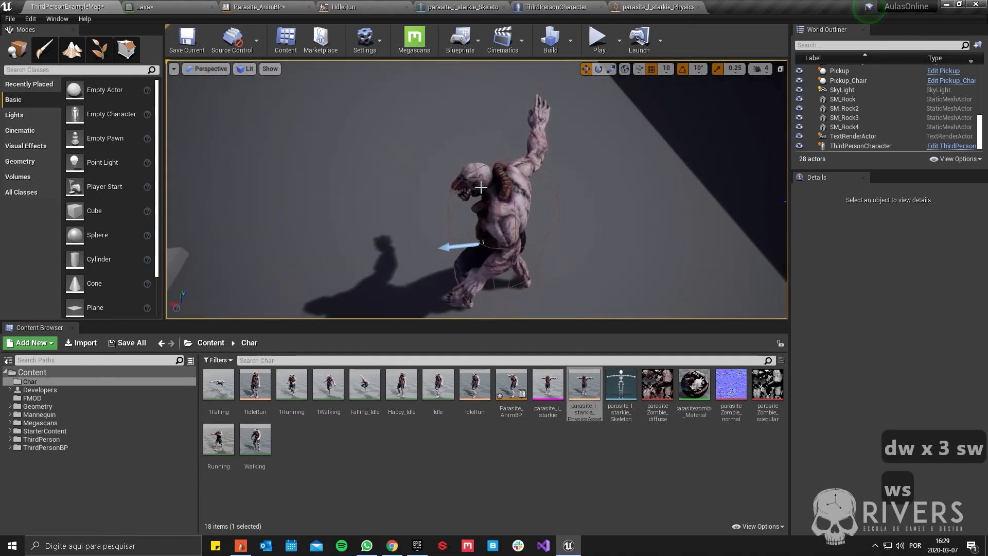
key(a)
key(q)
right_drag(482, 242, 432, 225)
key(w)
key(a)
key(d)
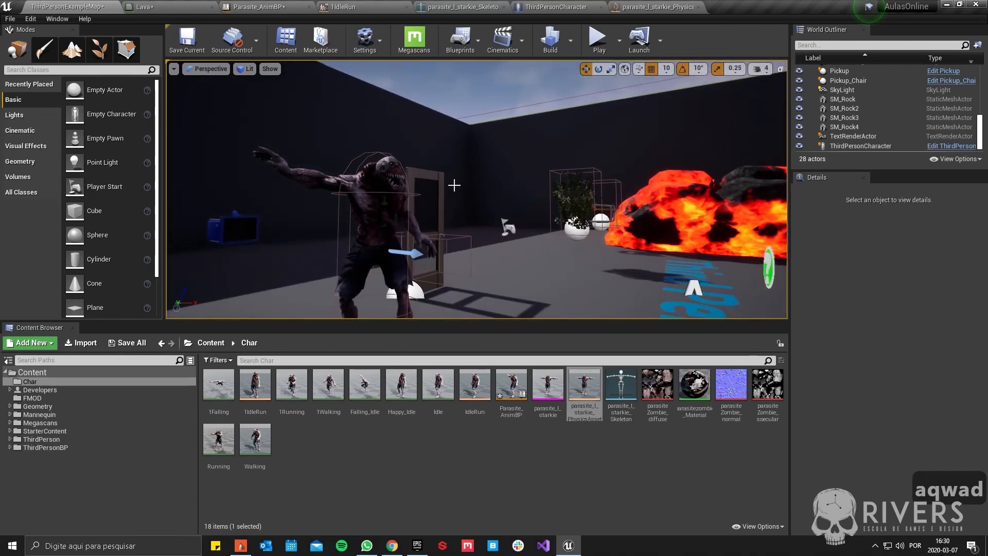
right_drag(454, 185, 487, 154)
key(w)
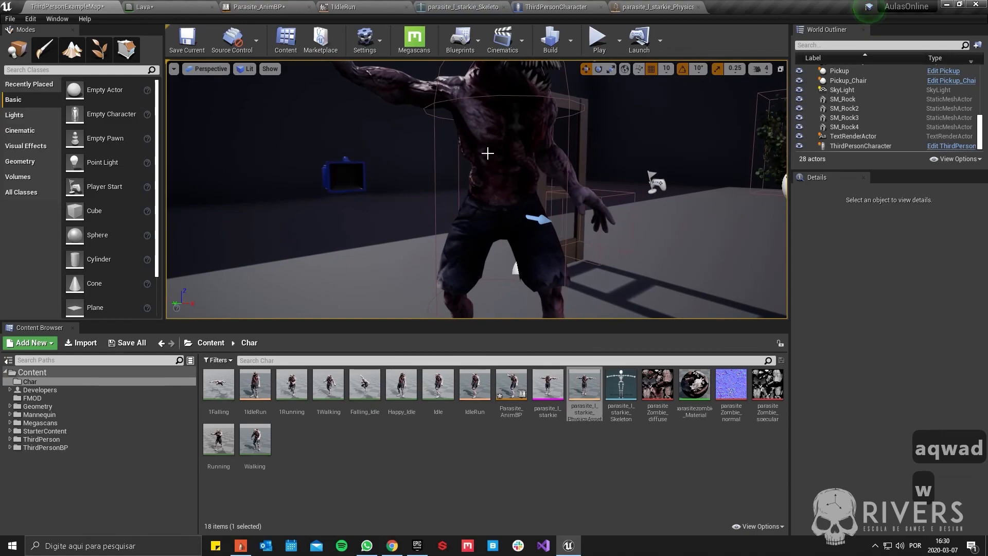